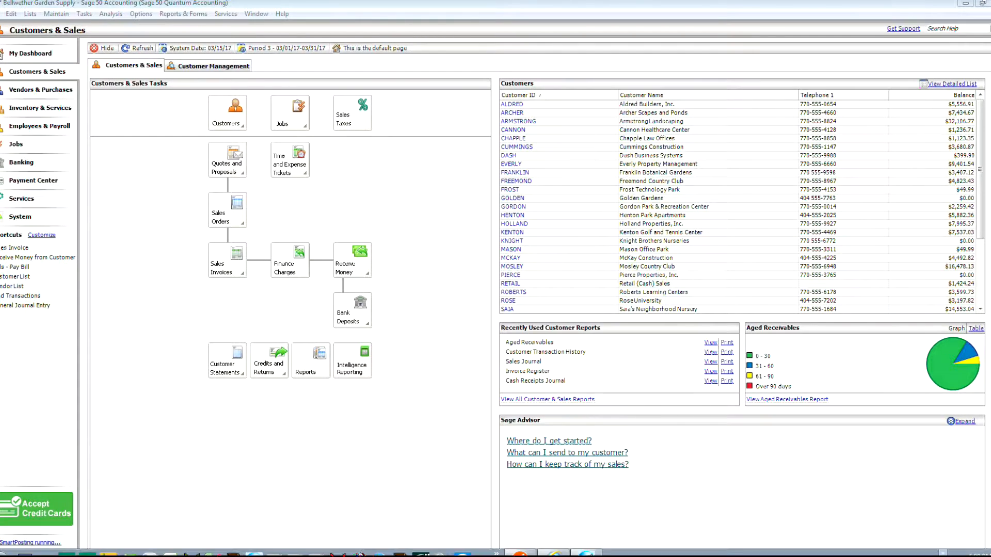
# Switch to the Freight+ shipping system, load the Armstrong Landscaping order by its reference number, and accept the ship-to details.
pyautogui.click(568, 456)
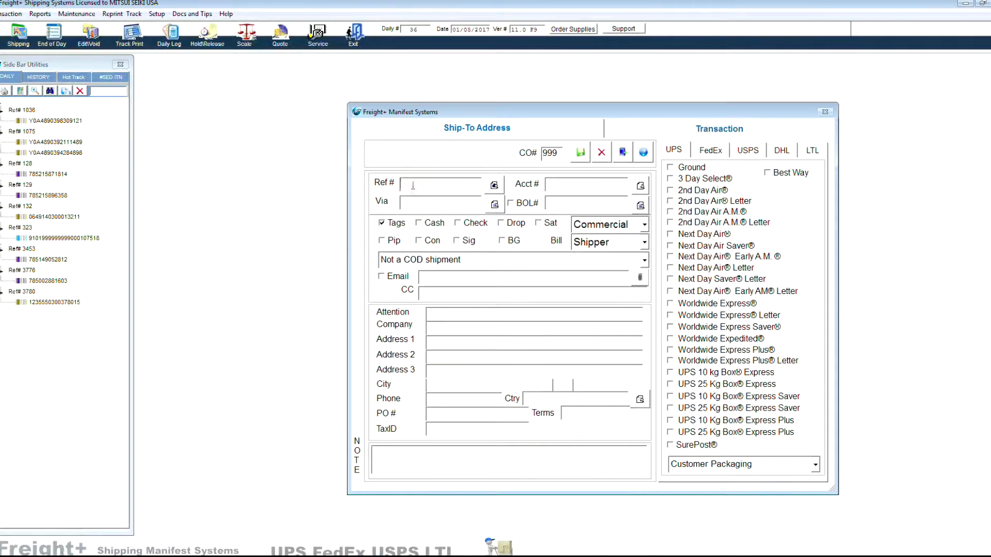
pyautogui.write('10354')
pyautogui.press('Tab')
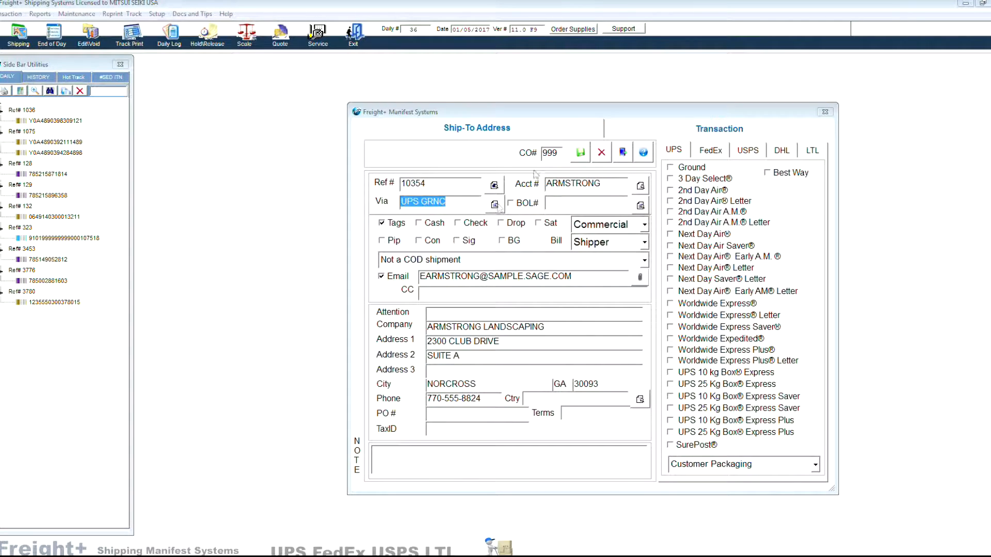
pyautogui.click(580, 152)
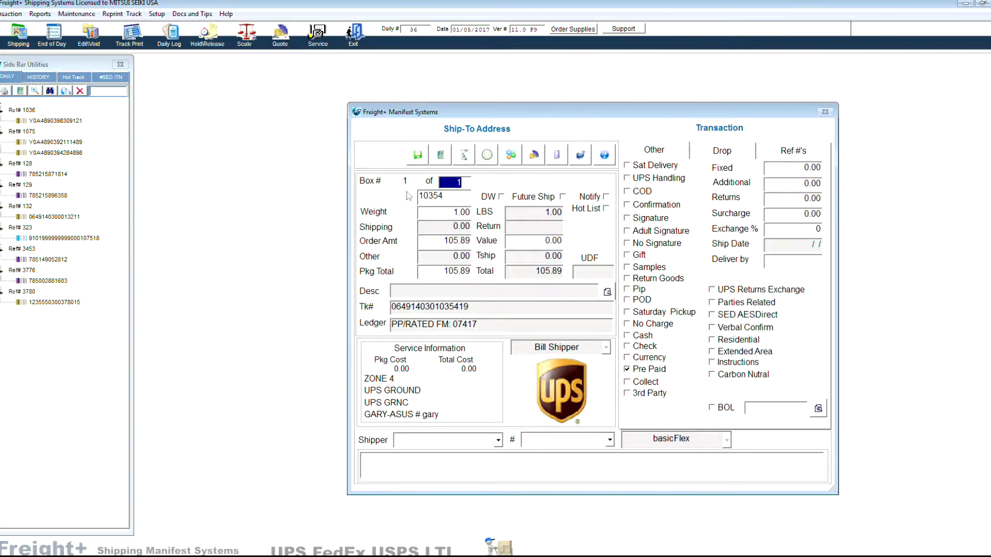
# Enter the UPS Ground package as one box weighing 12 lbs, with the 12 × 12 × 10 box dimensions.
pyautogui.click(447, 184)
pyautogui.press('Return')
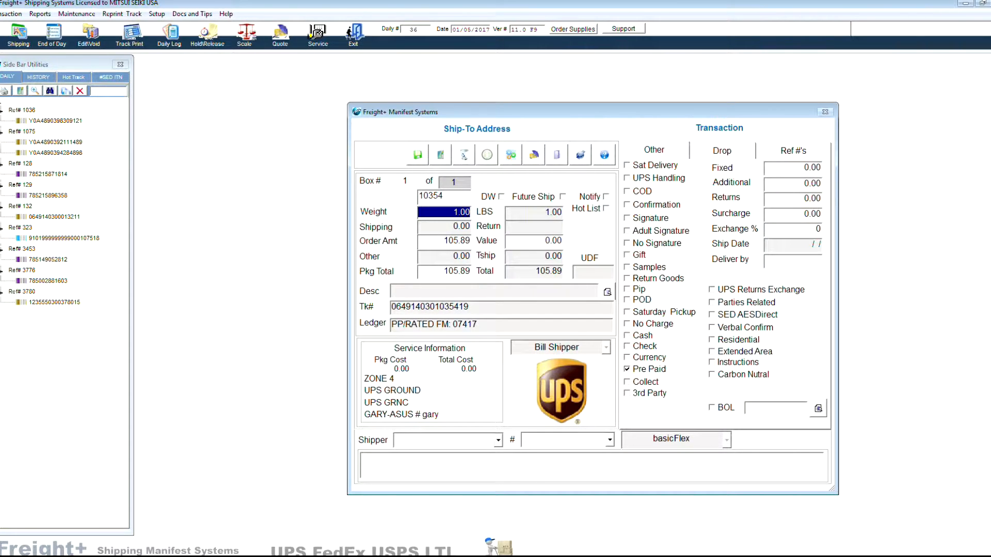
pyautogui.write('12')
pyautogui.press('Return')
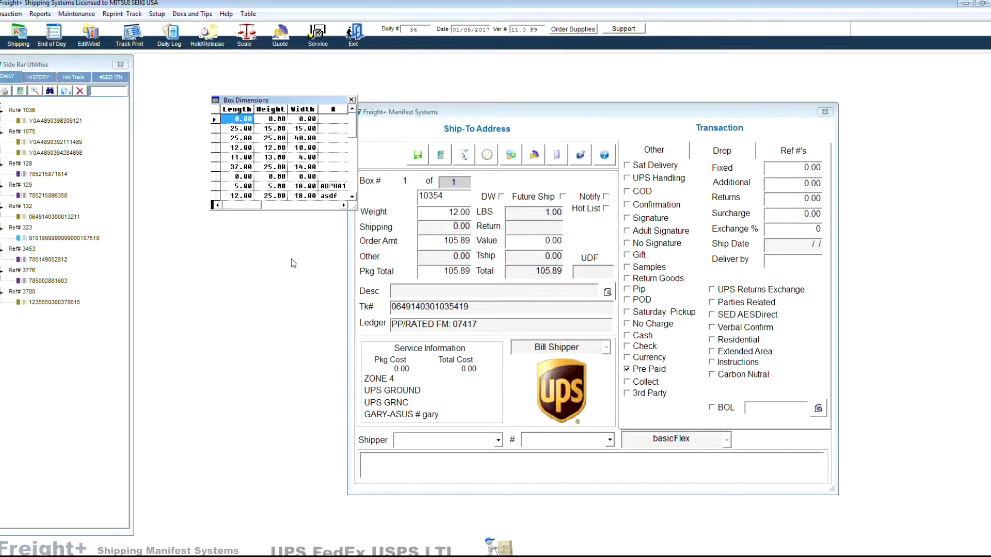
pyautogui.press('Down')
pyautogui.press('Down')
pyautogui.press('Down')
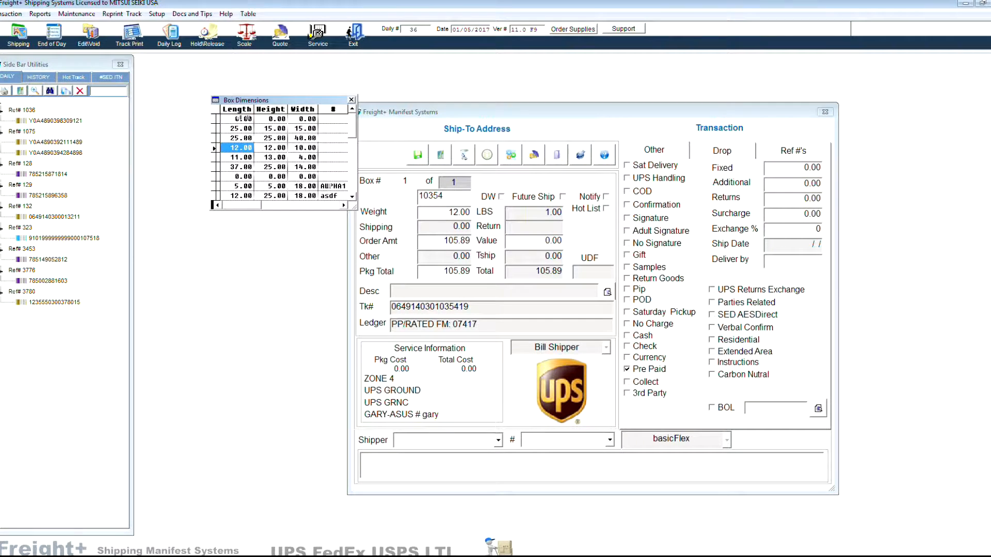
pyautogui.press('Return')
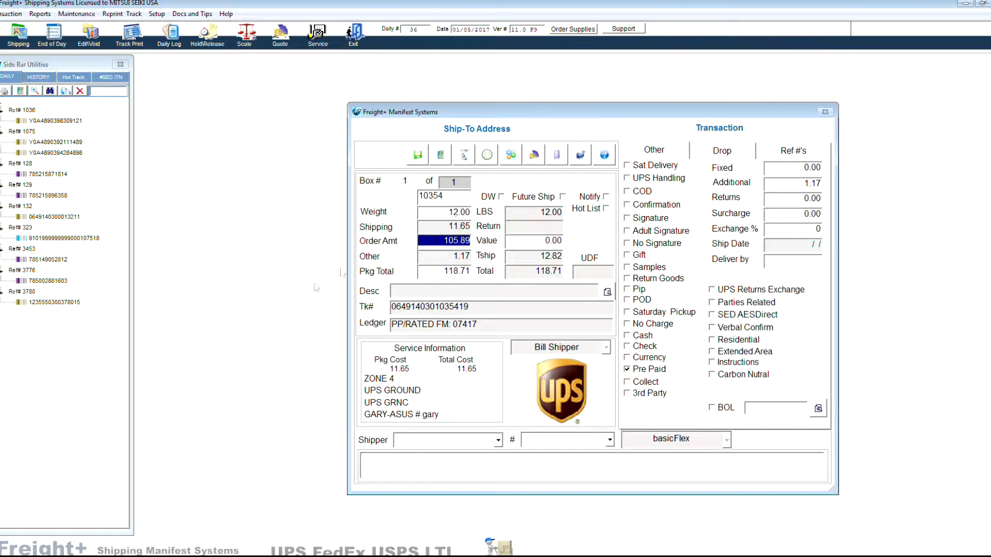
# Check the order amount and package total, process the UPS shipment, and preview its laser shipping tag.
pyautogui.click(438, 238)
pyautogui.moveTo(424, 240); pyautogui.dragTo(474, 240)
pyautogui.click(470, 271)
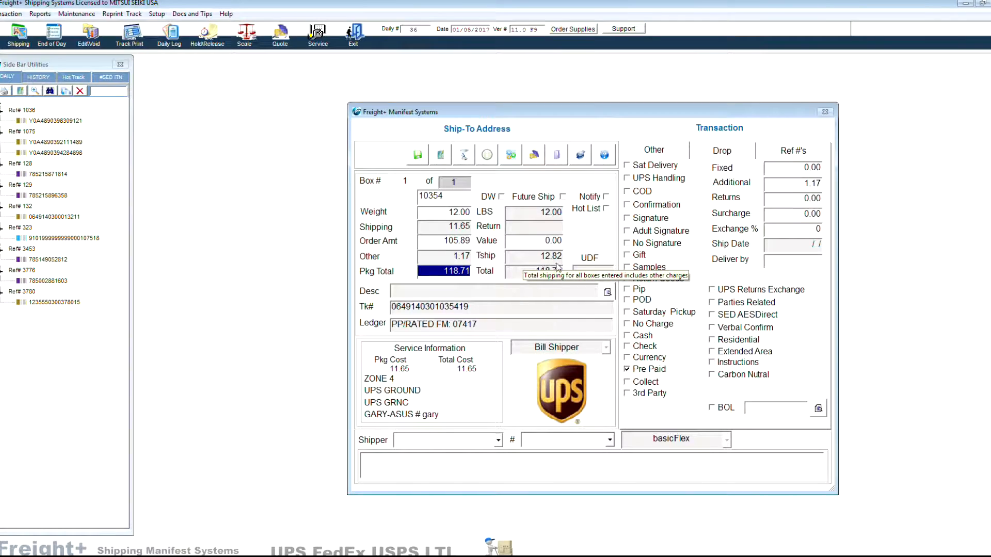
pyautogui.click(417, 155)
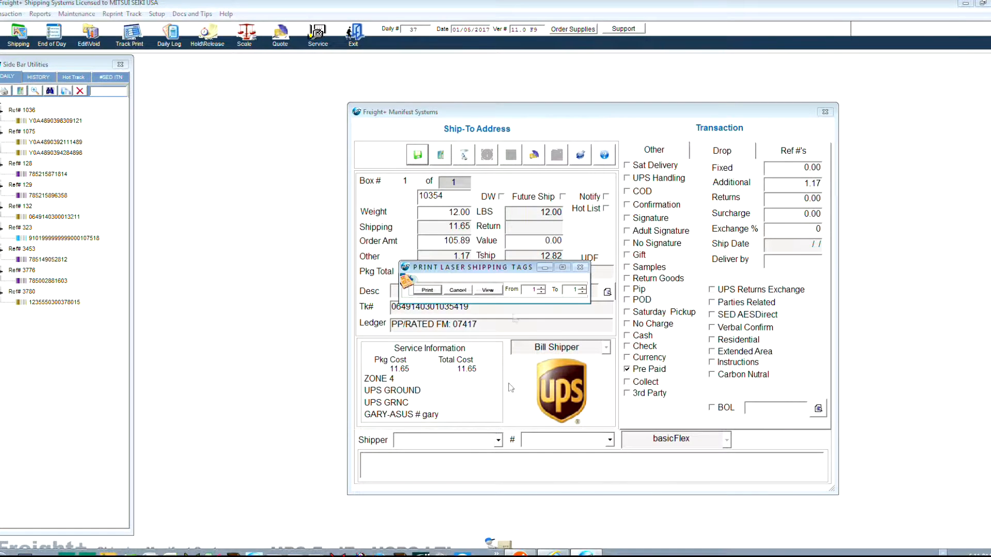
pyautogui.click(489, 290)
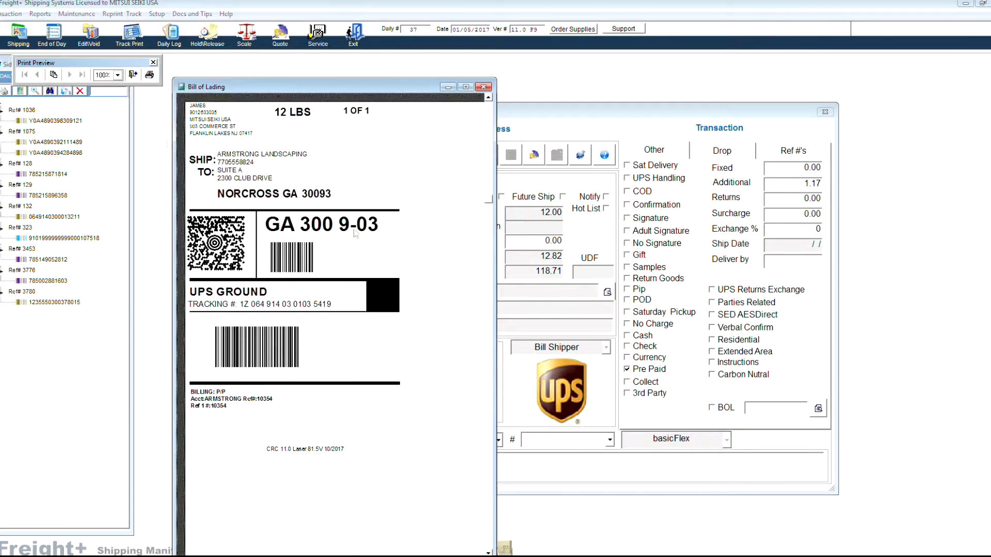
pyautogui.moveTo(325, 88); pyautogui.dragTo(339, 71)
pyautogui.click(132, 74)
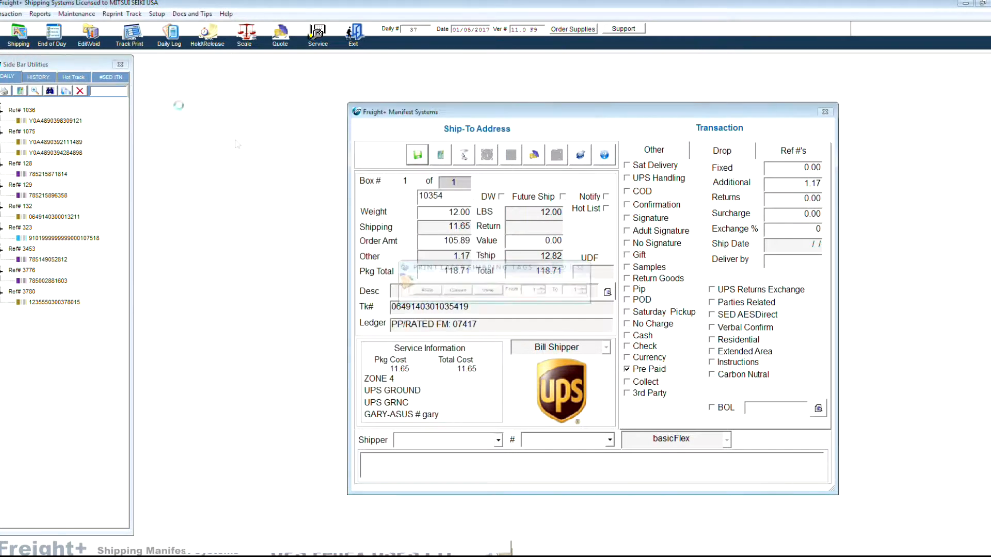
# Switch to Sage 50 and open the Armstrong Landscaping sales order dated 3/15/2017 to check its freight charge.
pyautogui.click(523, 555)
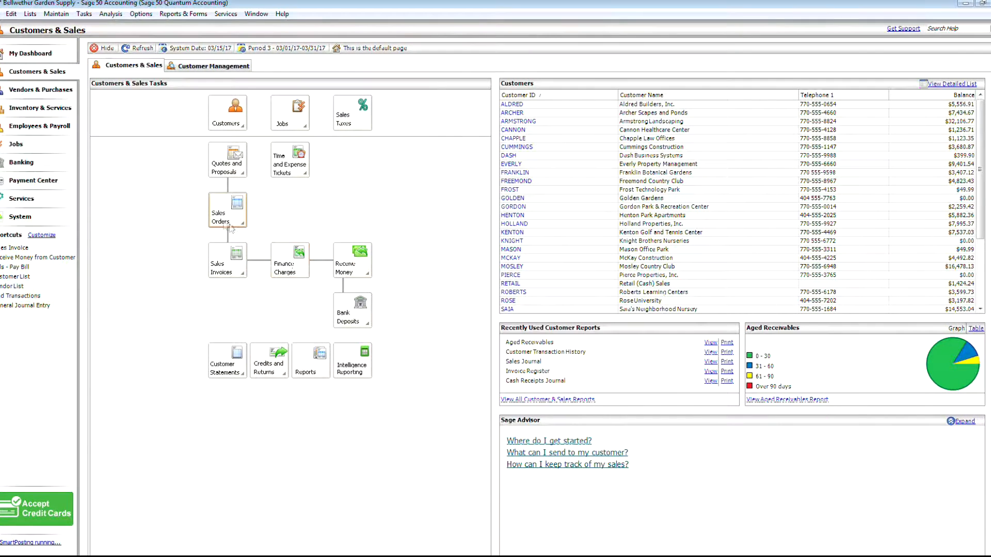
pyautogui.moveTo(224, 226)
pyautogui.click(297, 243)
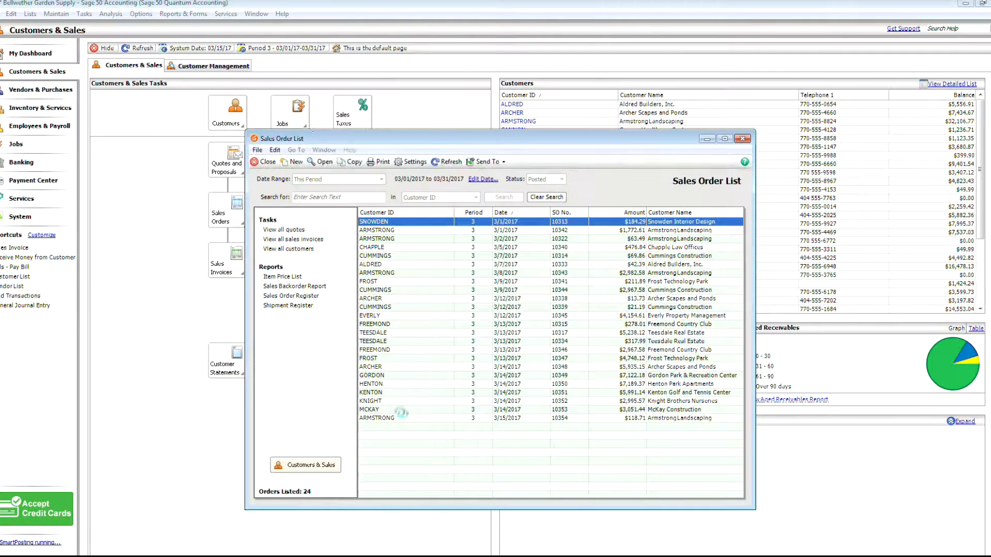
pyautogui.doubleClick(382, 417)
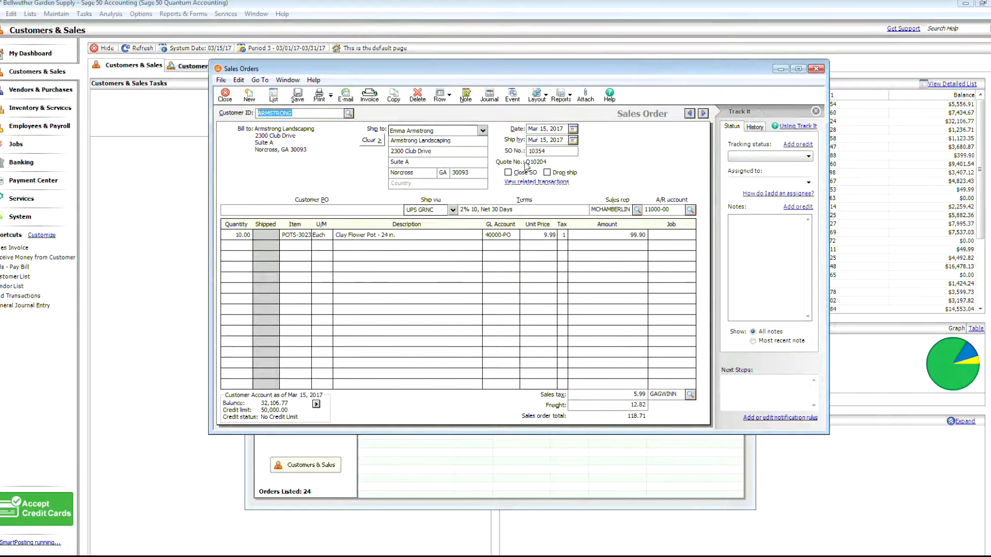
pyautogui.click(607, 404)
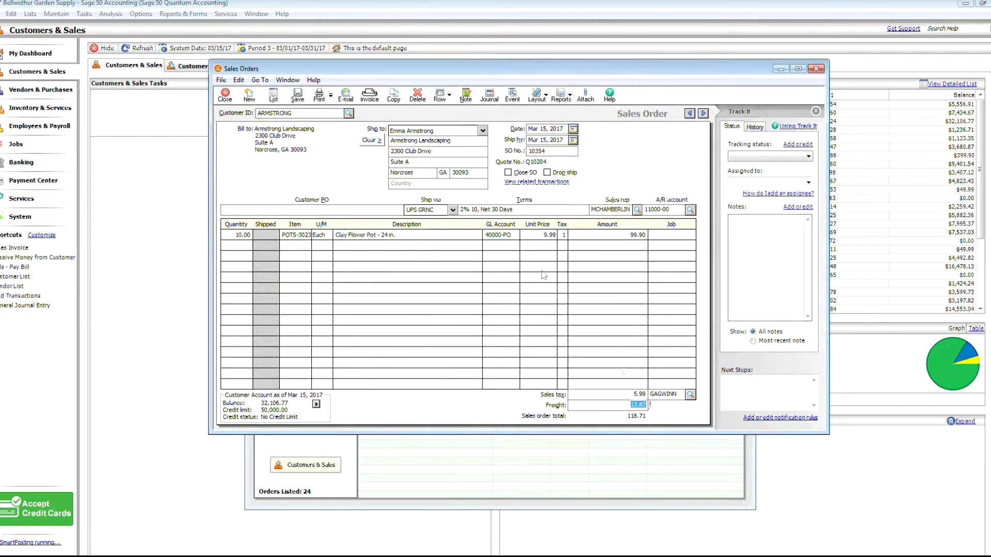
# Open the sales order's customer note and examine the carrier, price and tracking details.
pyautogui.click(465, 96)
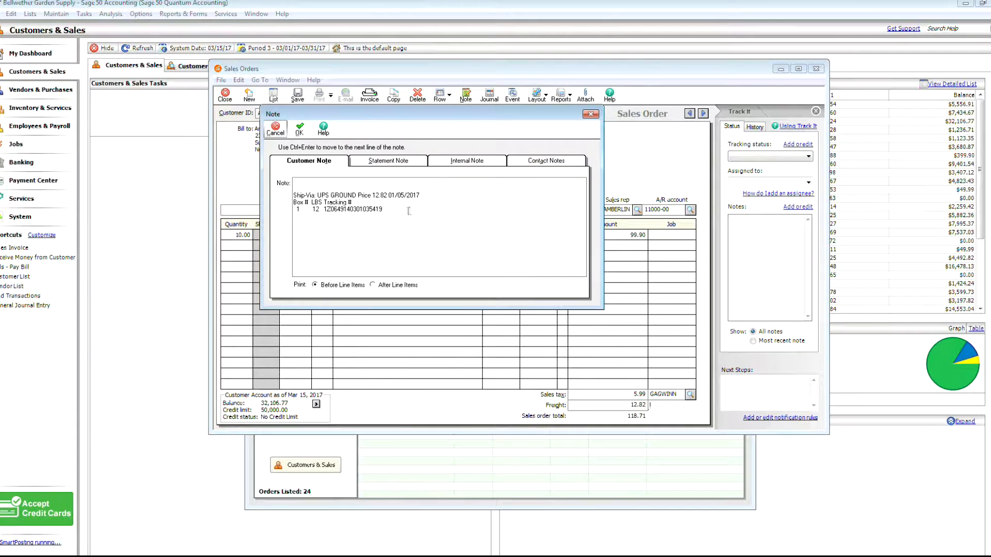
pyautogui.moveTo(409, 211); pyautogui.dragTo(267, 186)
pyautogui.click(507, 244)
# Bring the email notification page into view and follow the first box's tracking link on the USPS site.
pyautogui.moveTo(990, 46); pyautogui.dragTo(306, 45)
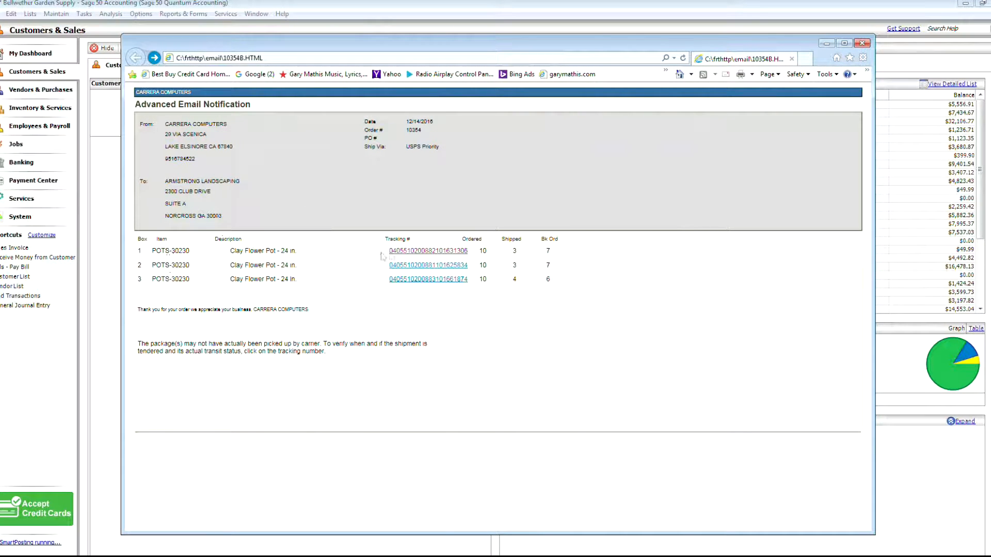
pyautogui.click(412, 251)
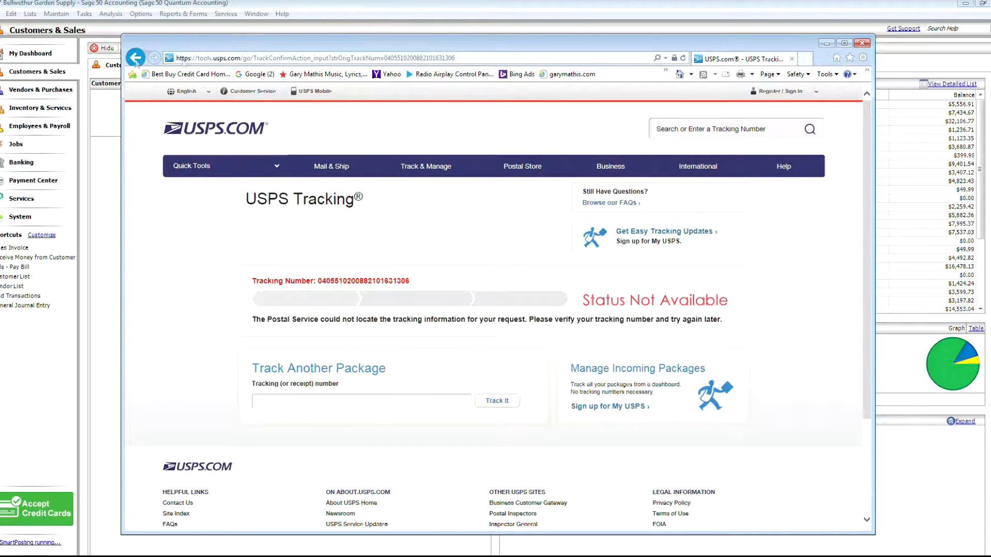
pyautogui.moveTo(402, 45); pyautogui.dragTo(990, 36)
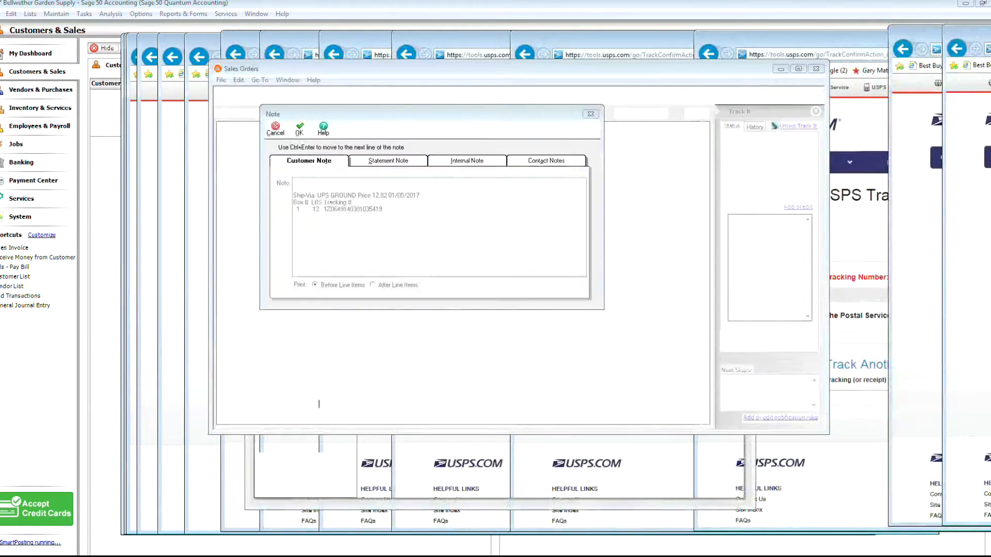
# Close the customer note and move to the previous sales order.
pyautogui.click(590, 113)
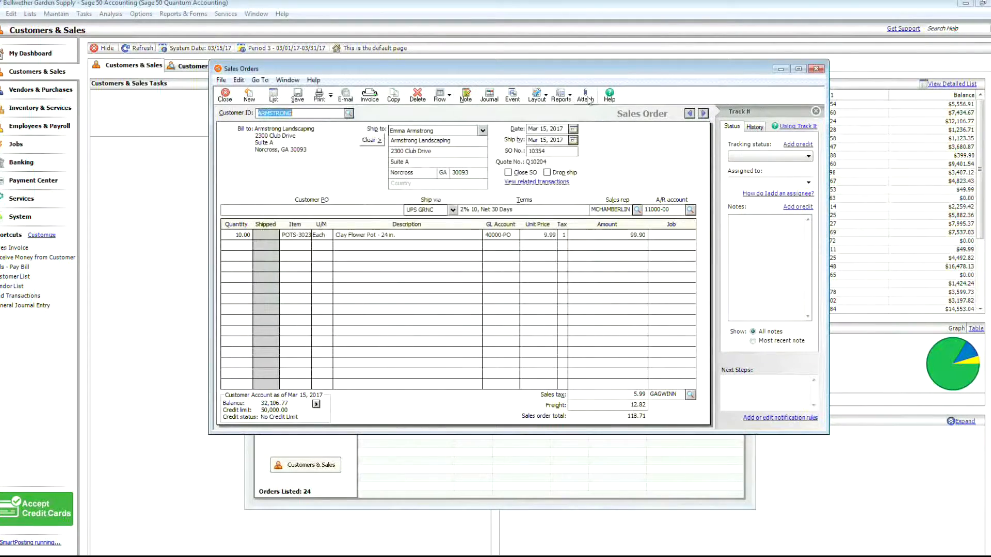
pyautogui.click(689, 114)
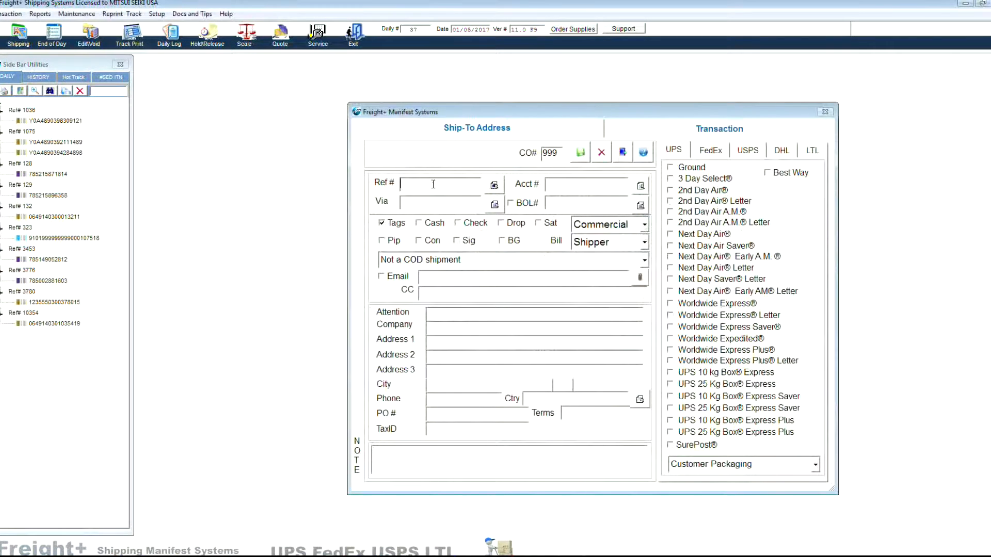
# In Freight+, reload the Armstrong Landscaping order by its reference number, set its service to FedEx Ground, and accept the ship-to details.
pyautogui.write('10354')
pyautogui.press('Tab')
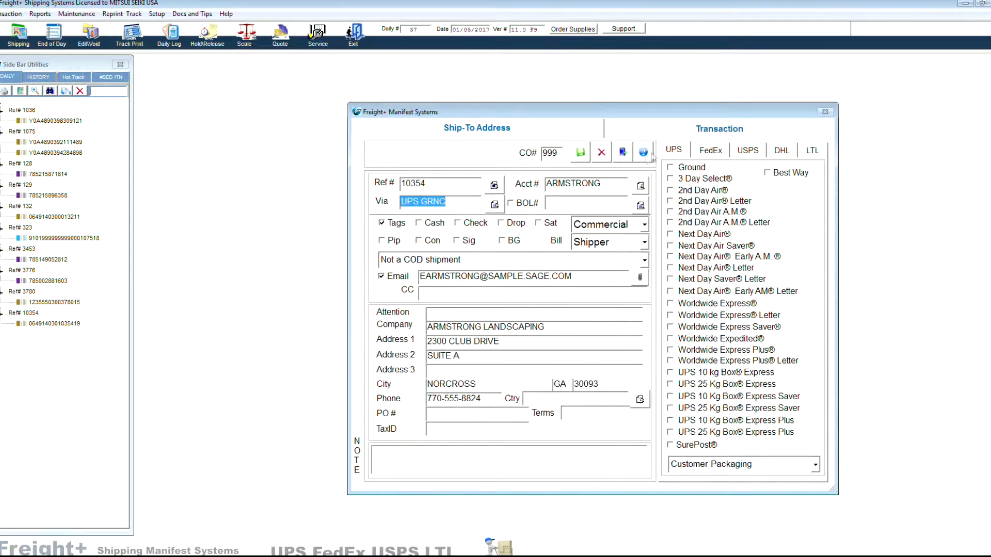
pyautogui.click(704, 152)
pyautogui.click(689, 183)
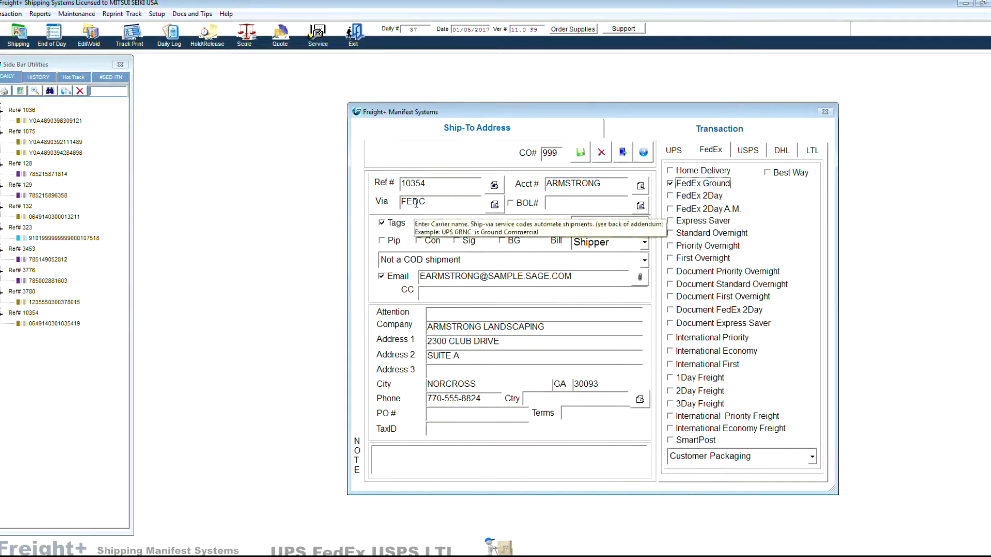
pyautogui.click(579, 152)
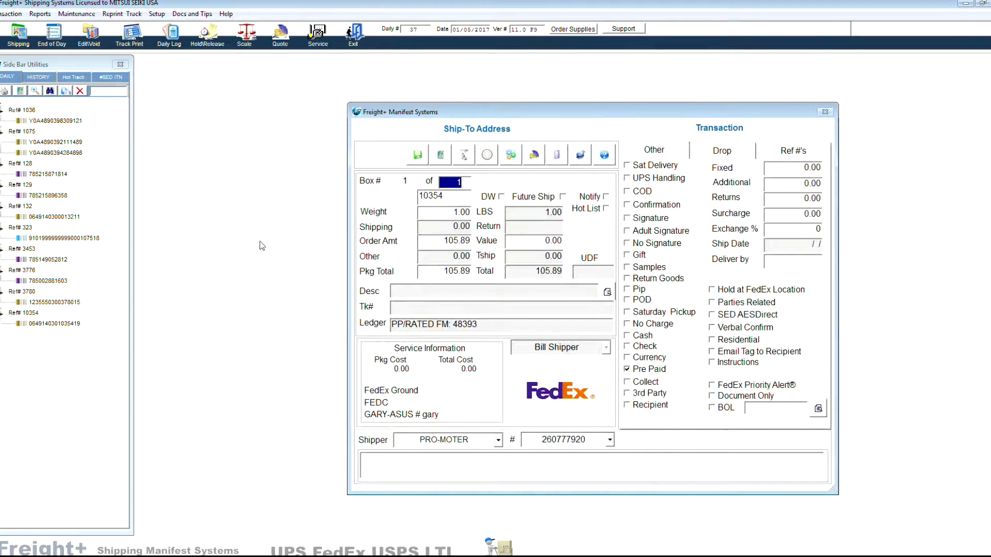
# Append "A" to the package reference, set the weight to 3 lbs without box dimensions, and process the FedEx shipment.
pyautogui.press('Tab')
pyautogui.press('End')
pyautogui.write('A')
pyautogui.press('Tab')
pyautogui.write('3')
pyautogui.press('Tab')
pyautogui.press('Escape')
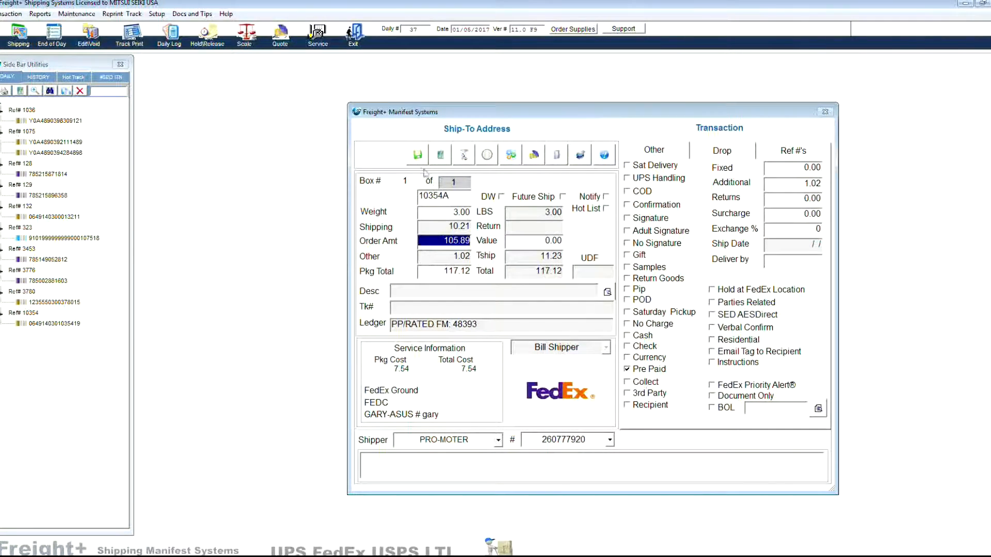
pyautogui.click(417, 154)
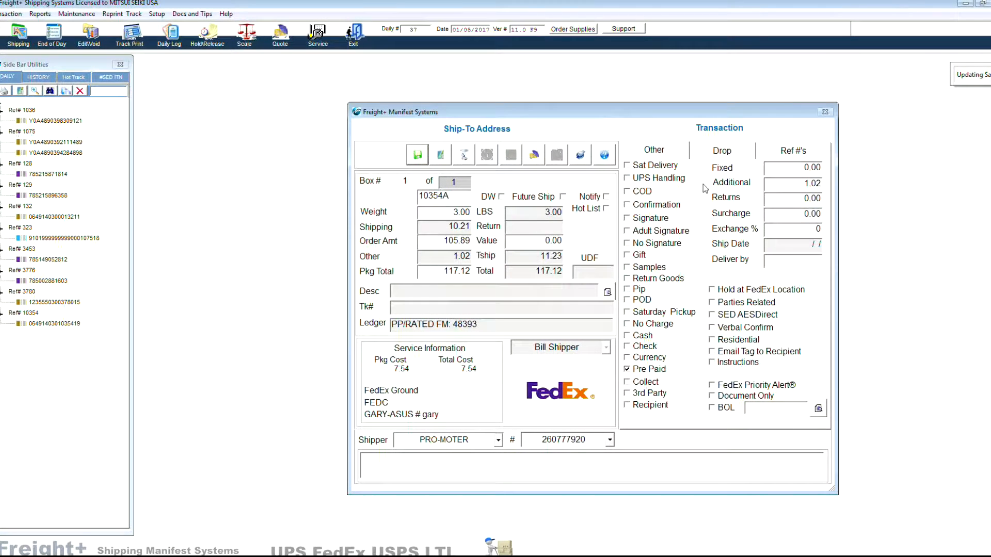
# Return to the Armstrong Landscaping order in Sage 50 and examine its freight and the shipment entries in its customer note.
pyautogui.moveTo(517, 552)
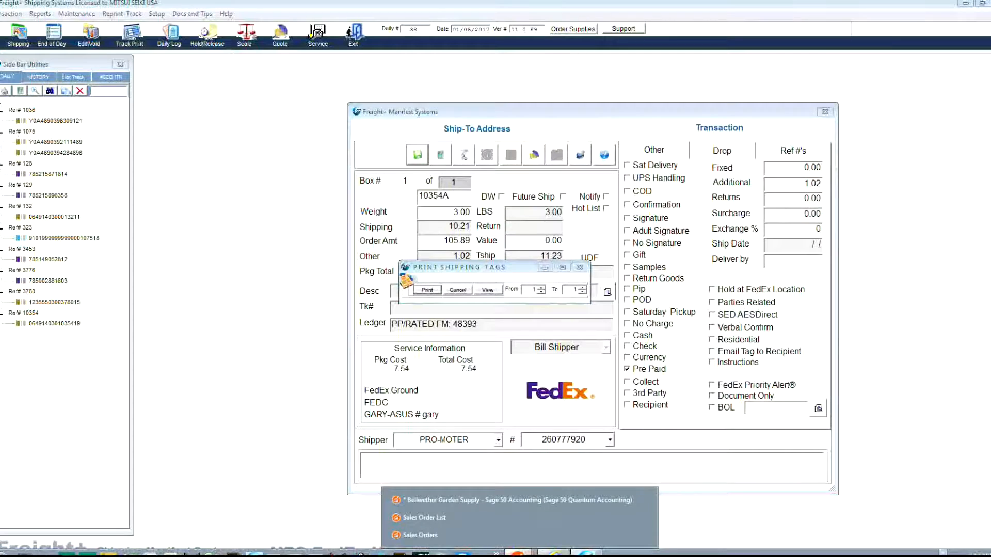
pyautogui.click(423, 542)
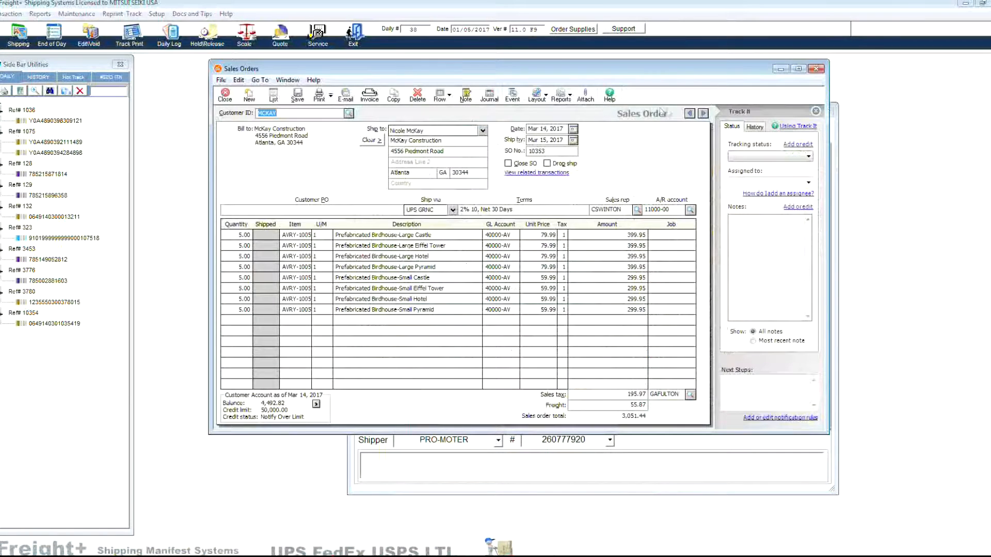
pyautogui.click(702, 115)
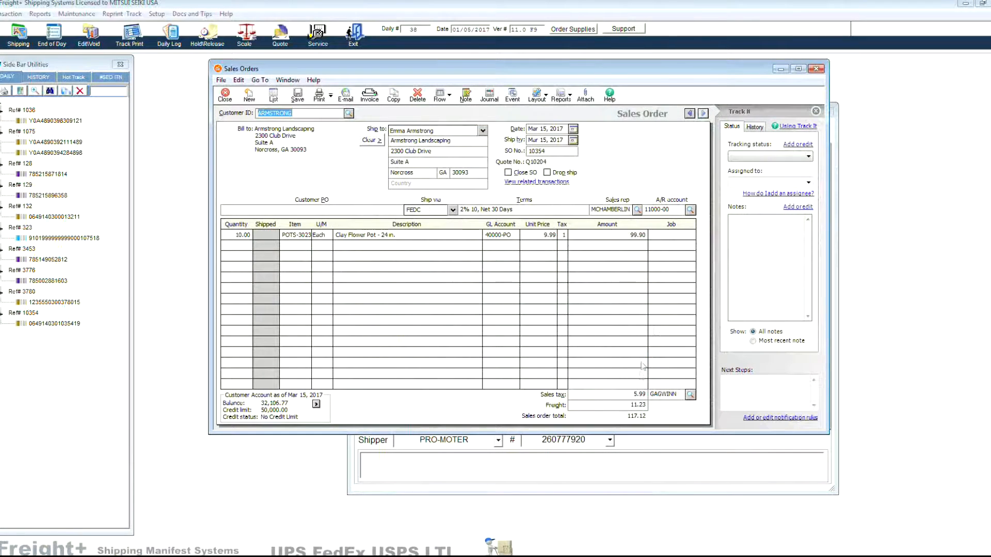
pyautogui.click(466, 95)
pyautogui.click(301, 195)
pyautogui.click(390, 237)
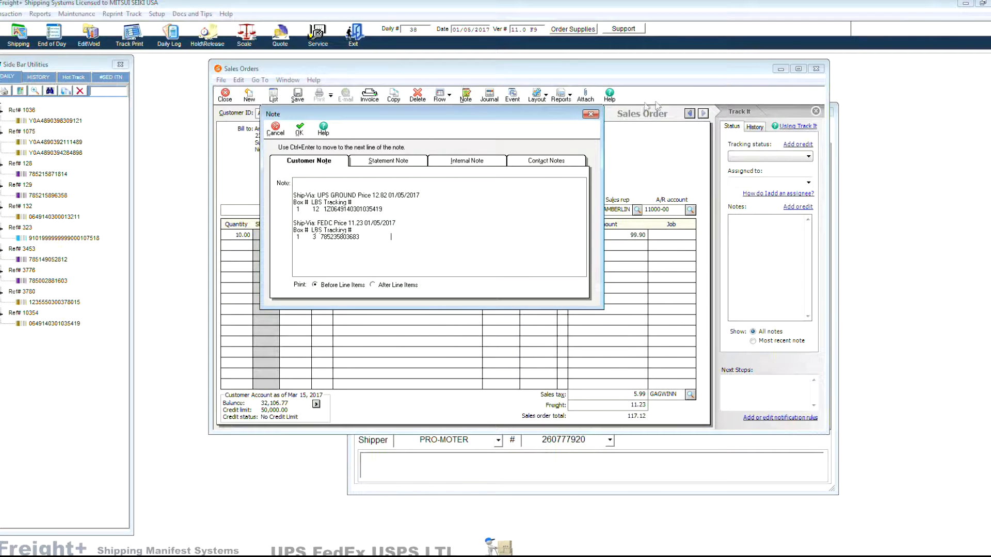
pyautogui.click(591, 114)
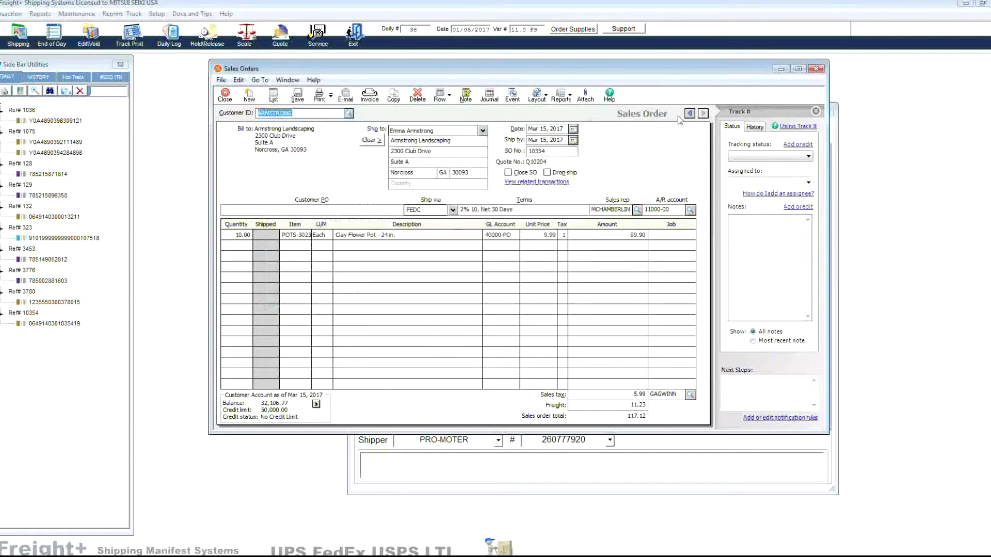
# Return to Freight+ and cancel printing the FedEx shipping tags.
pyautogui.click(165, 138)
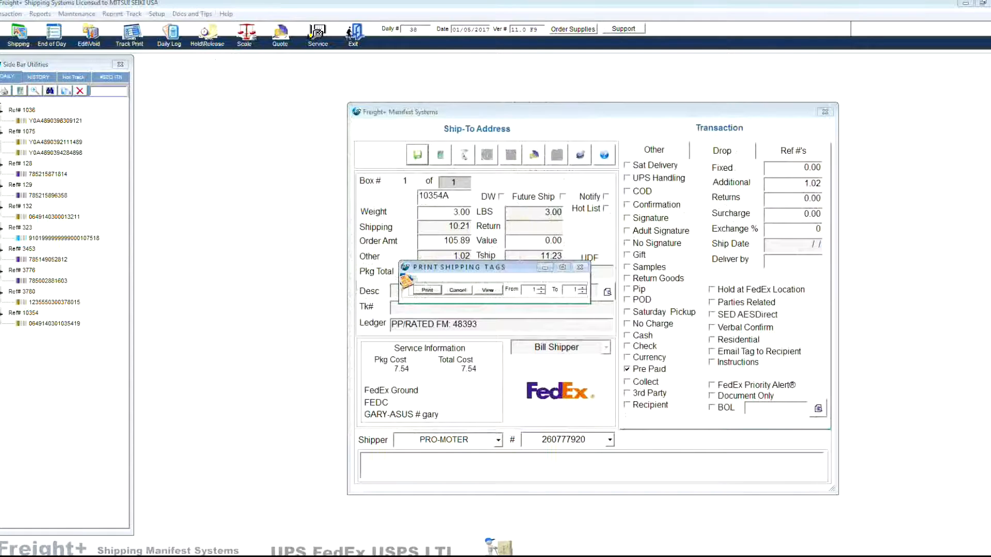
pyautogui.click(459, 291)
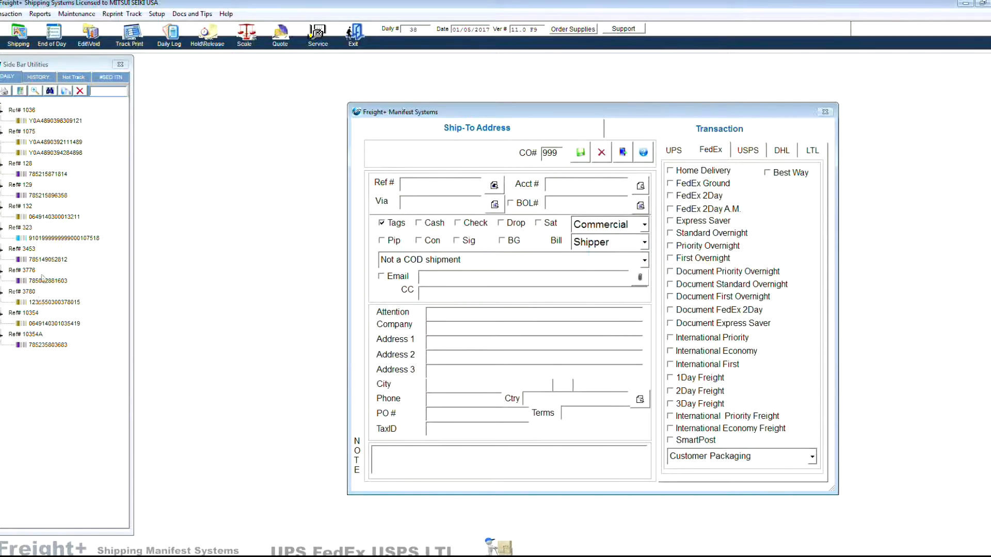
# Look through the UPS, FedEx and USPS shipments in the daily shipment list.
pyautogui.click(58, 121)
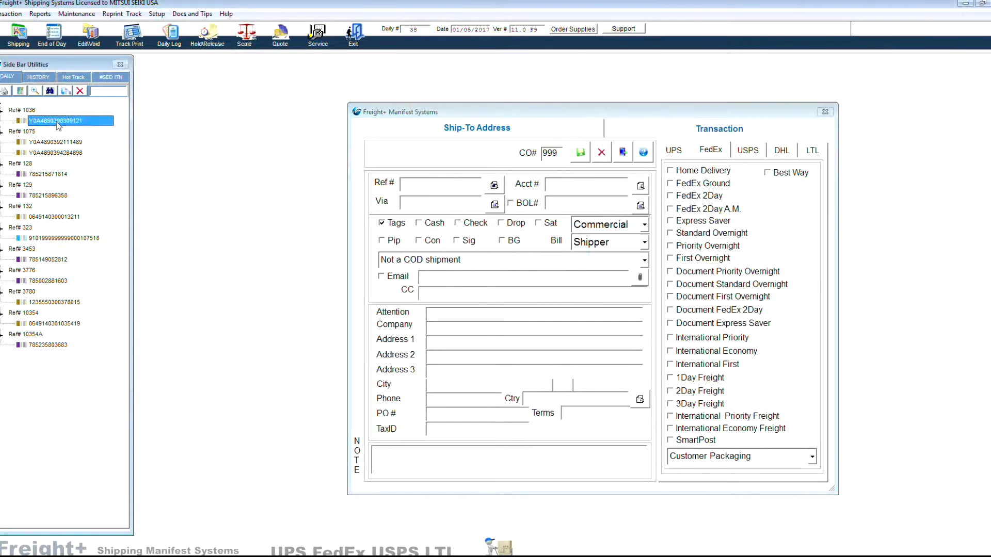
pyautogui.click(58, 173)
pyautogui.click(57, 239)
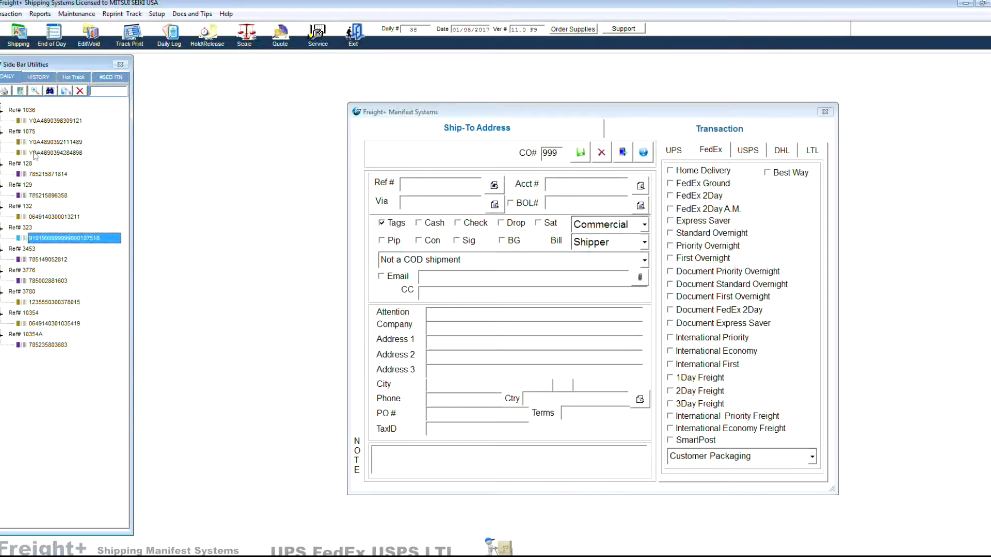
# Examine the package-level item detail of the two-box conference chair order, first for one UPS package and again for the whole order.
pyautogui.click(45, 123)
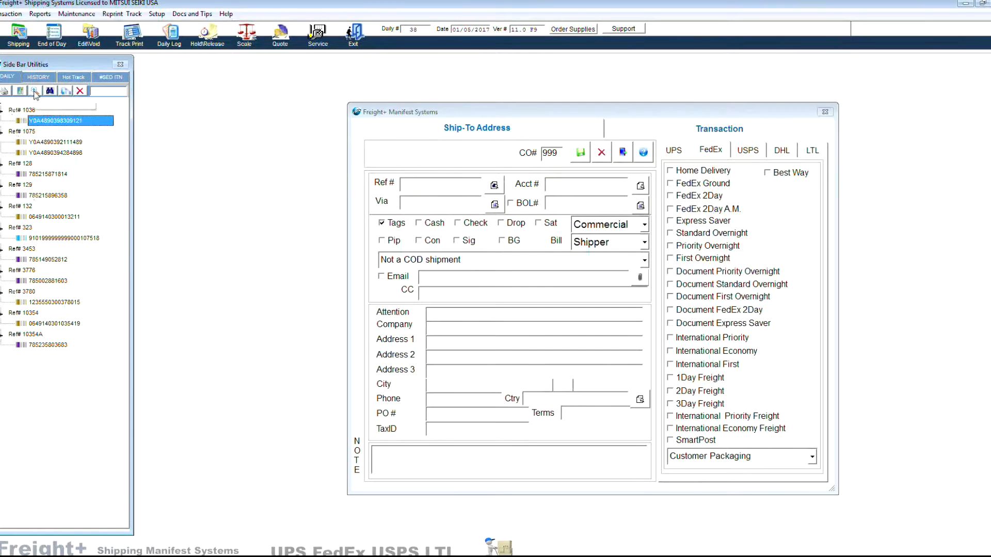
pyautogui.click(31, 93)
pyautogui.doubleClick(38, 143)
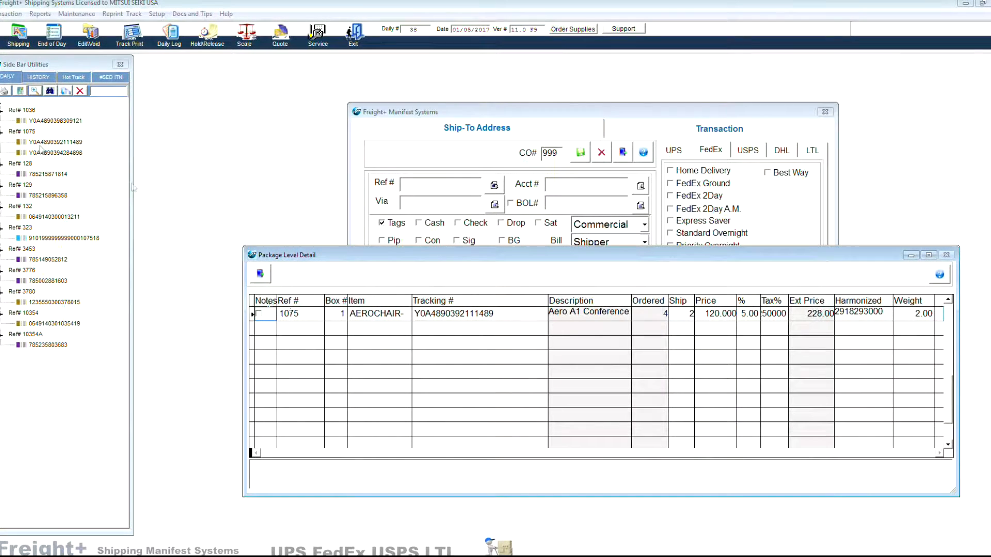
pyautogui.click(259, 276)
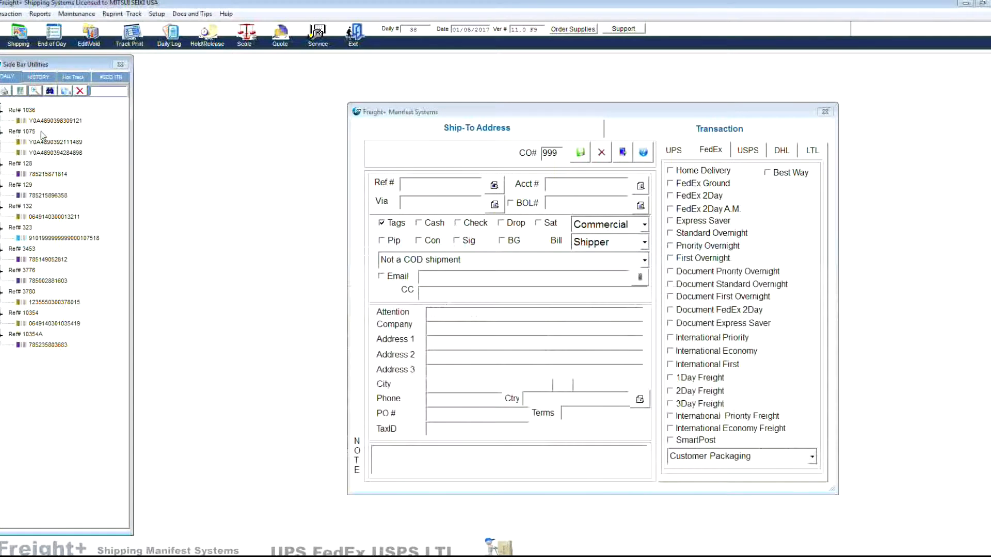
pyautogui.click(38, 94)
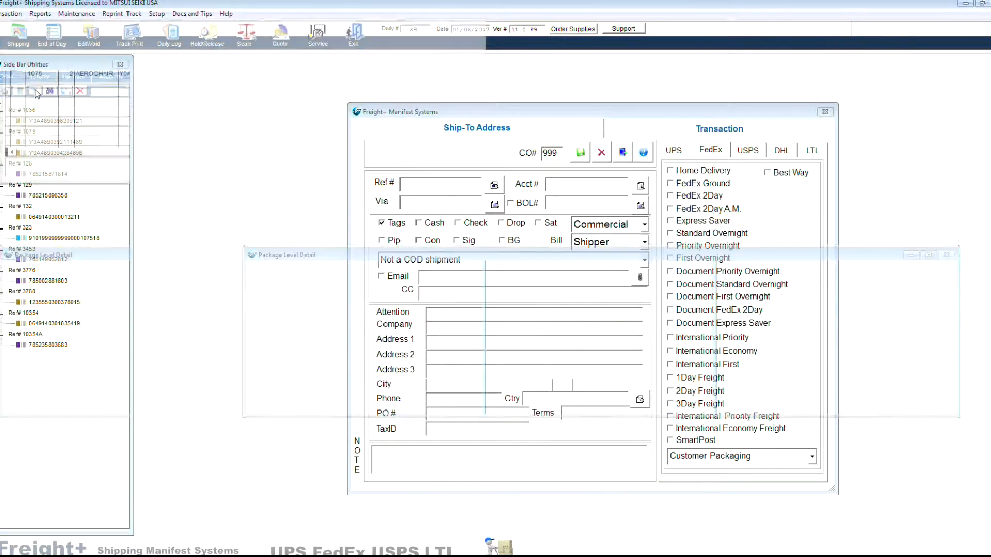
pyautogui.click(386, 239)
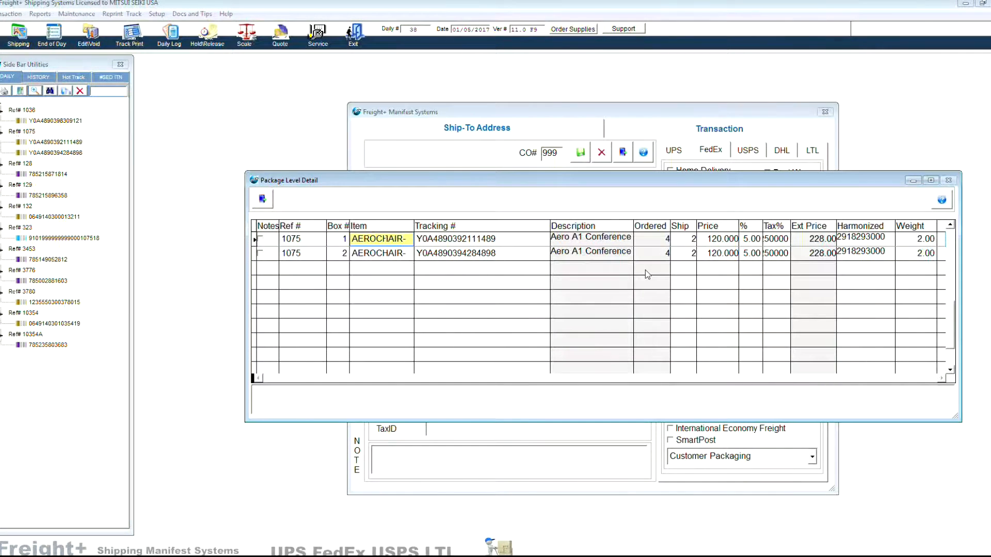
pyautogui.click(264, 201)
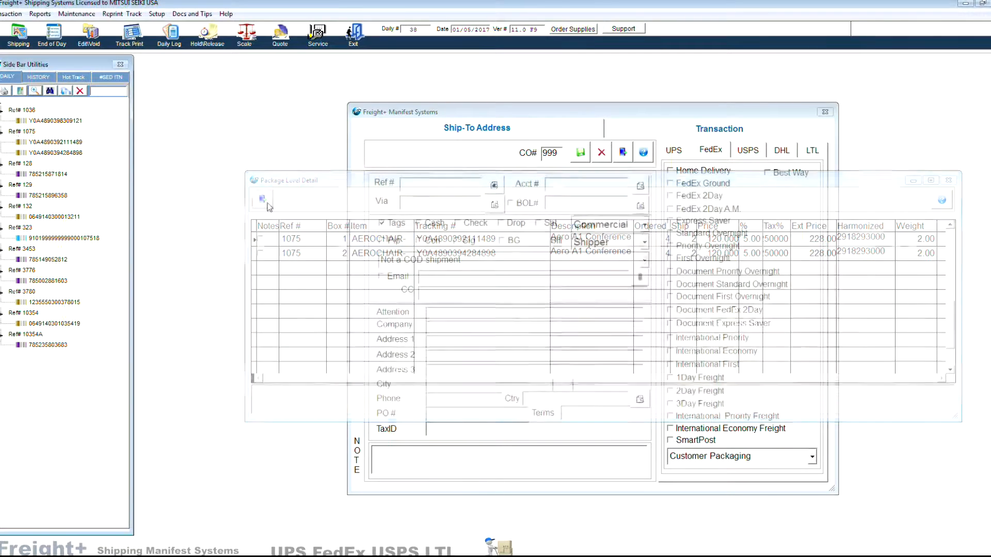
# Load the Armstrong Landscaping order by its reference number and open rate shopping for its BESTWAY ship-via.
pyautogui.click(421, 187)
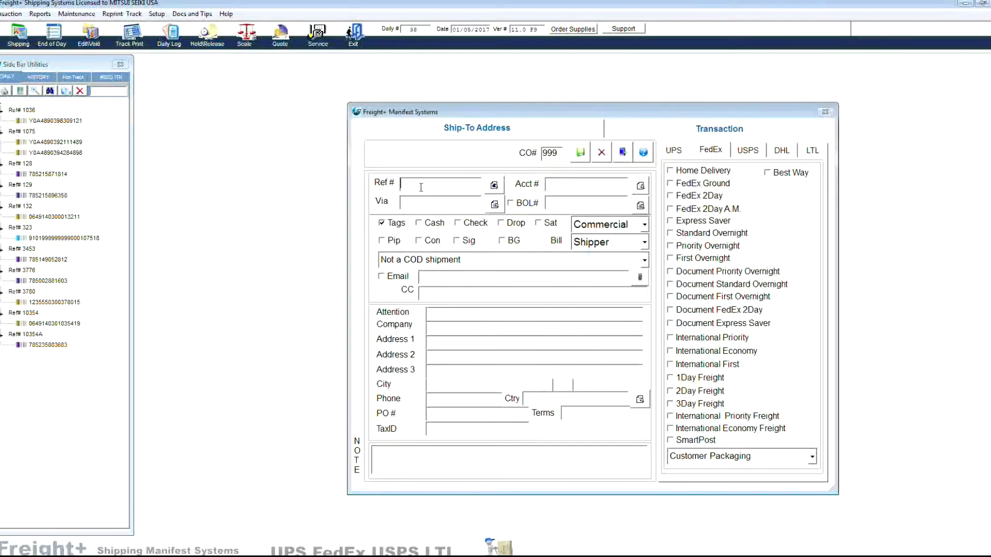
pyautogui.write('10354')
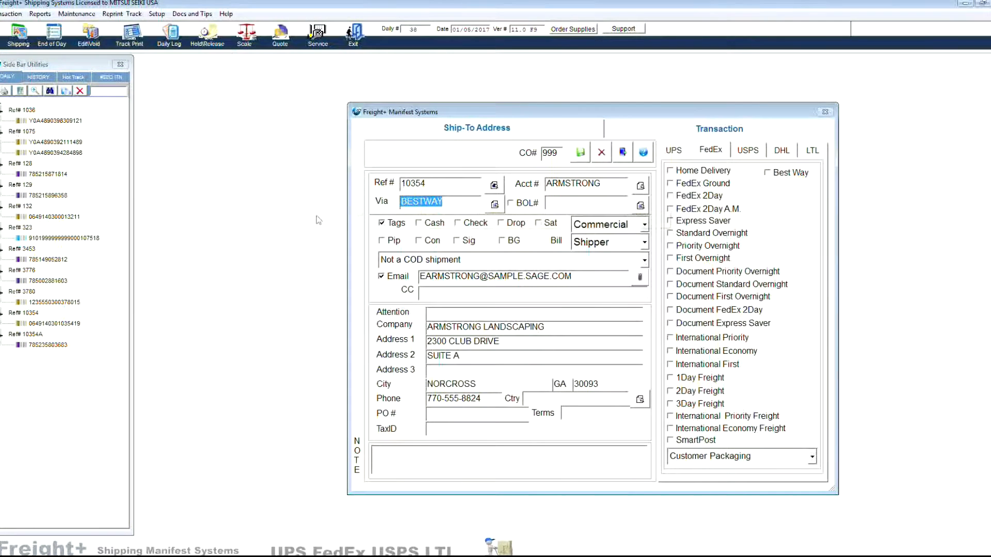
pyautogui.click(580, 153)
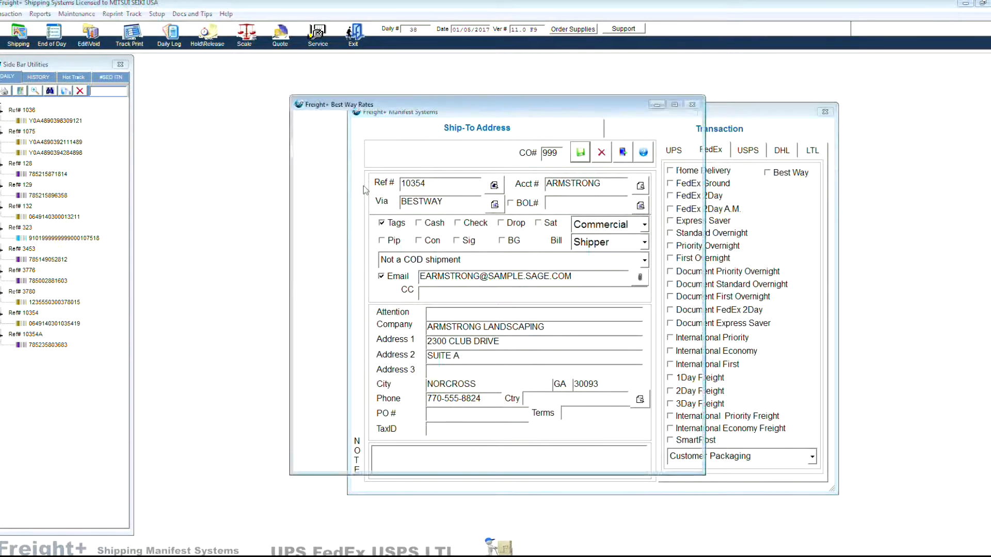
# Set the gross weight to 12.00 and request carrier rates and transit times.
pyautogui.click(480, 480)
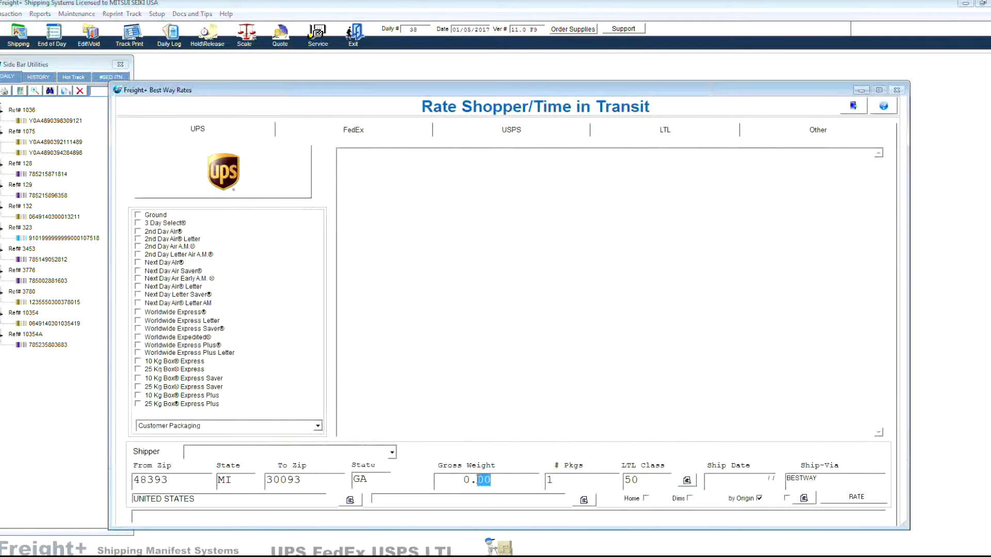
pyautogui.write('12.00')
pyautogui.press('Tab')
pyautogui.click(841, 503)
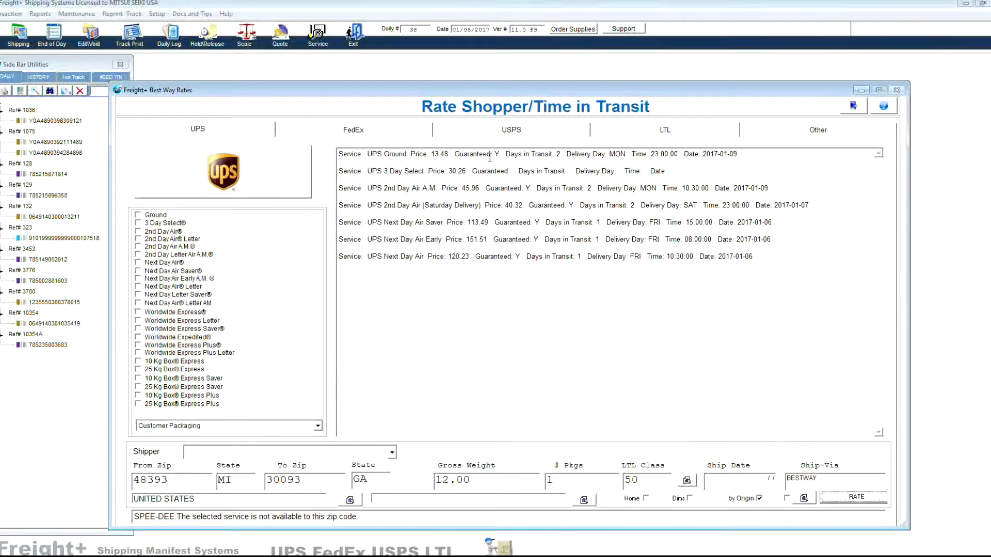
# Compare the FedEx and USPS rates and select FedEx Ground as the shipping service.
pyautogui.click(334, 135)
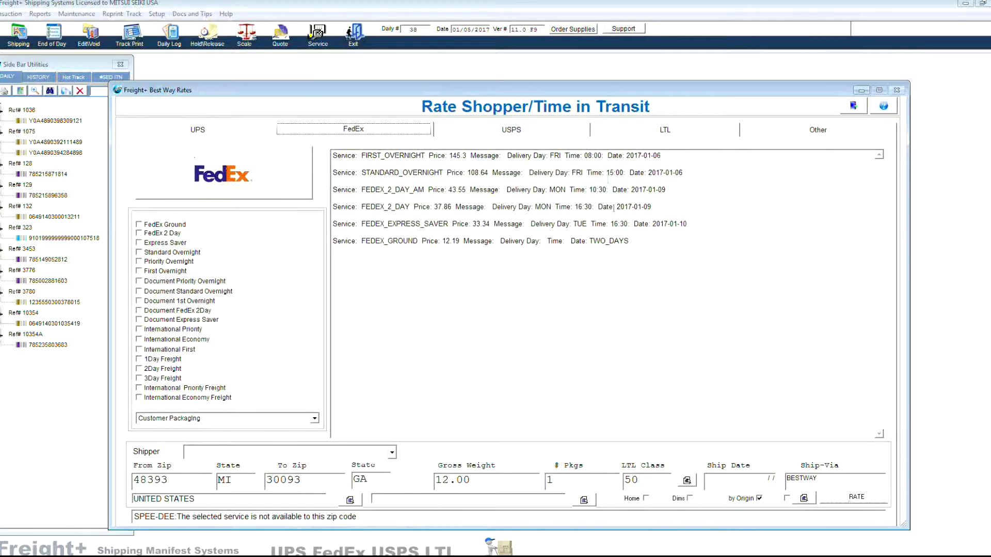
pyautogui.click(509, 133)
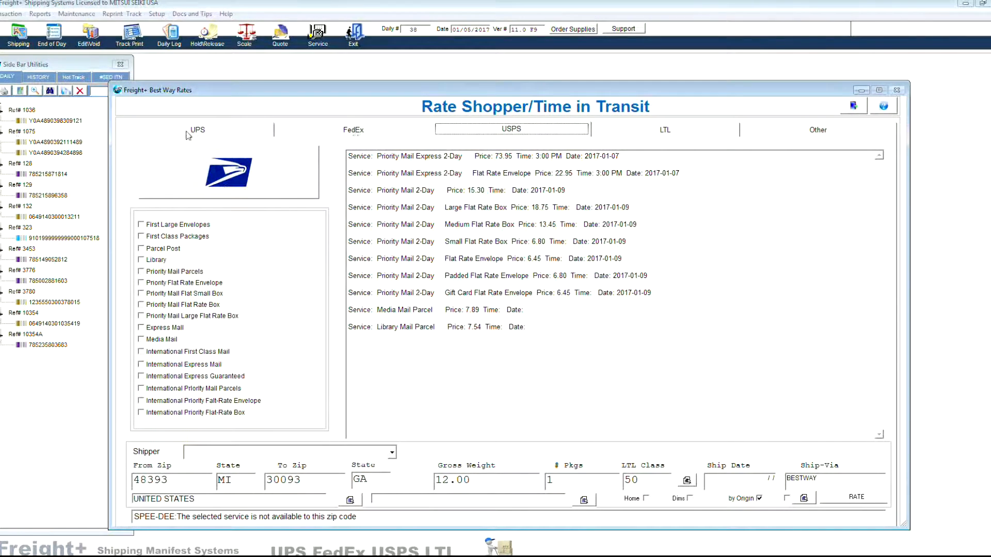
pyautogui.click(338, 137)
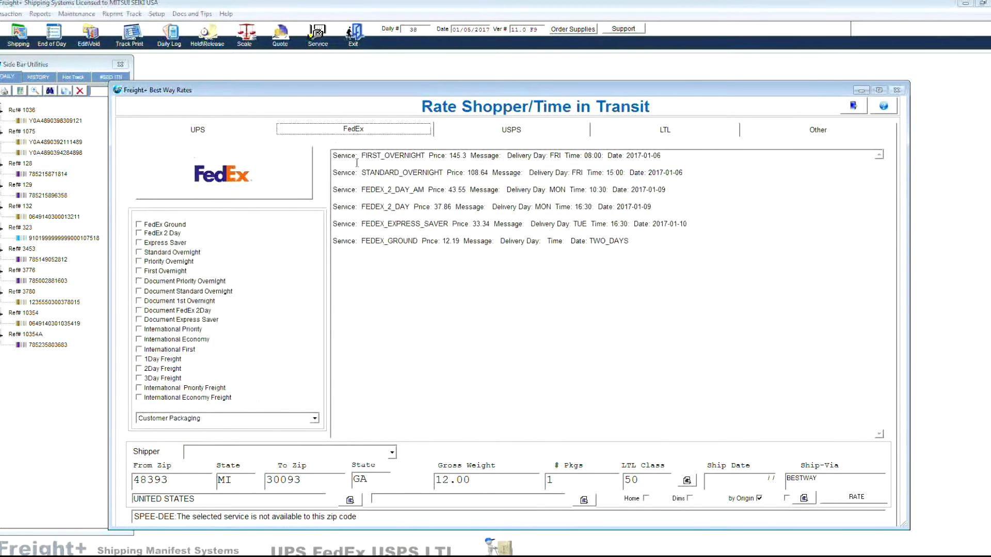
pyautogui.click(146, 225)
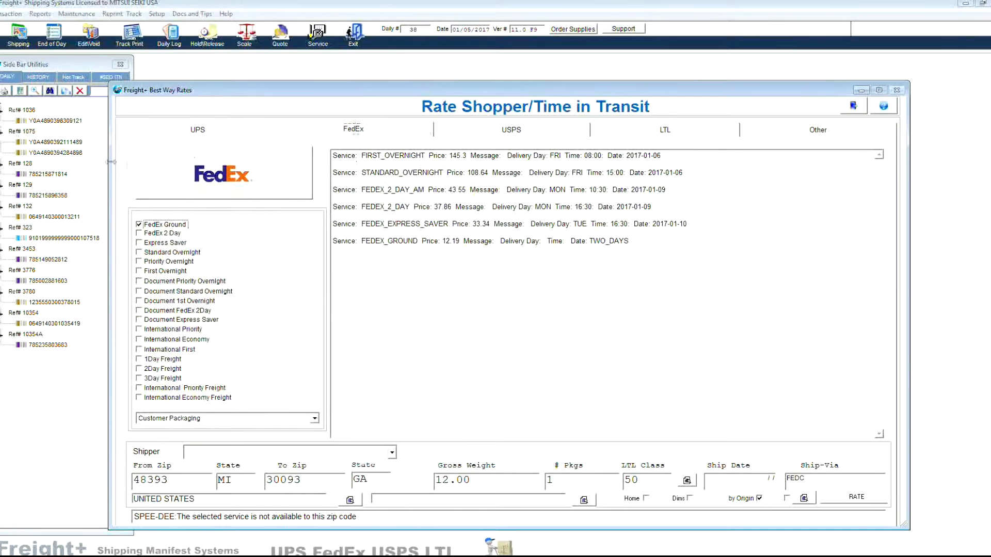
# Append "AS" to the package reference, set the weight to 34 lbs, and process the FedEx Ground shipment.
pyautogui.click(254, 184)
pyautogui.press('End')
pyautogui.write('A')
pyautogui.press('Return')
pyautogui.press('Return')
pyautogui.write('S')
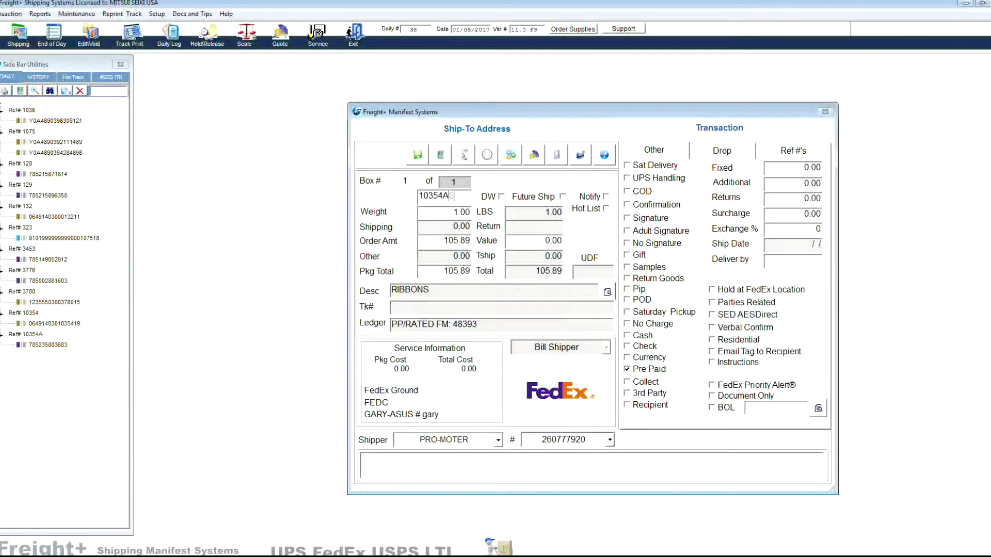
pyautogui.press('Return')
pyautogui.write('34')
pyautogui.press('Return')
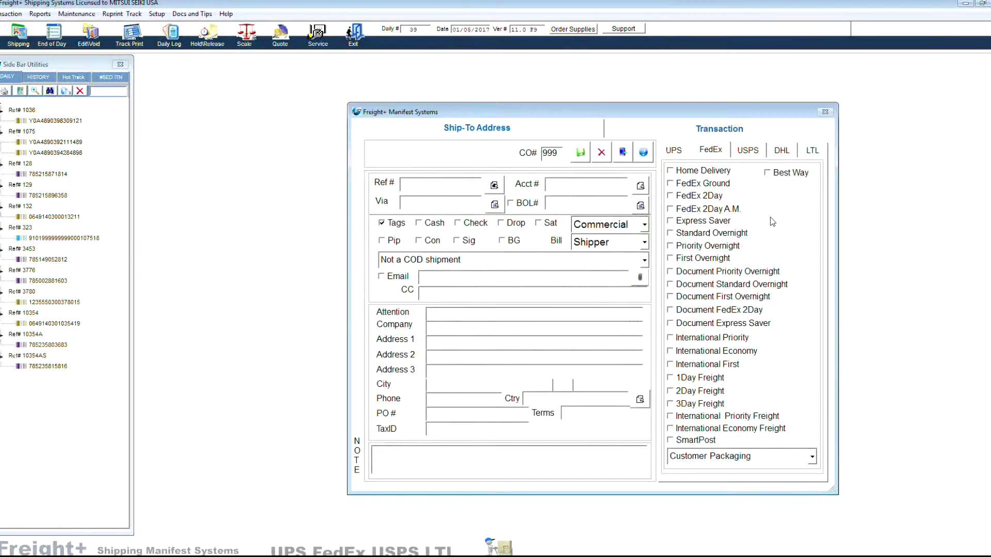
# Load the Armstrong Landscaping order with Best Way rating enabled and accept FEDEX_GROUND from the compared carrier rates.
pyautogui.write('103054')
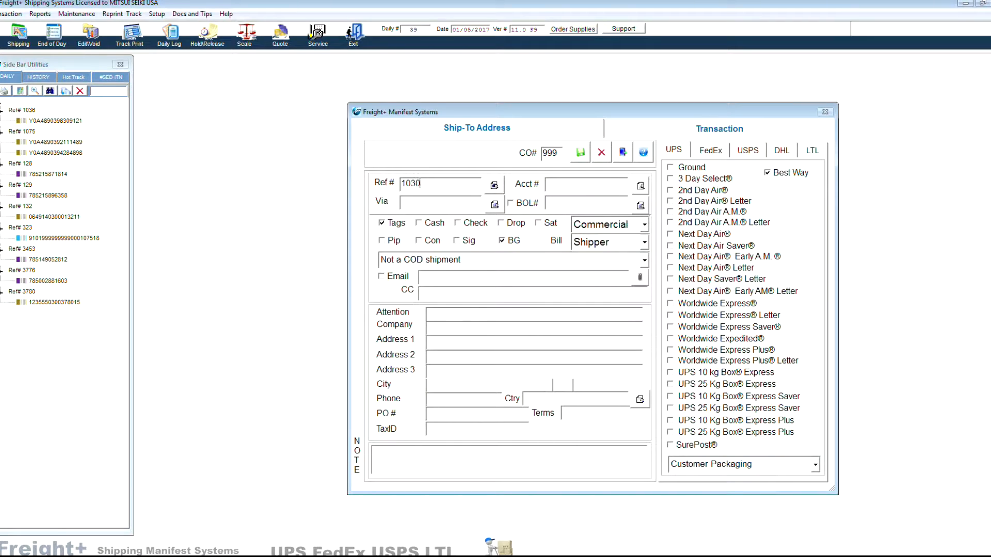
pyautogui.press('Tab')
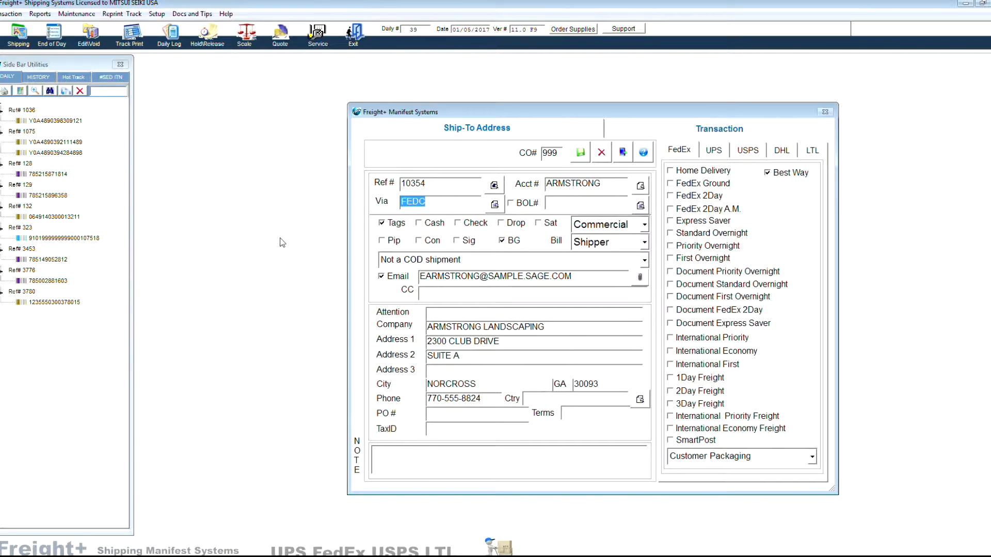
pyautogui.click(580, 153)
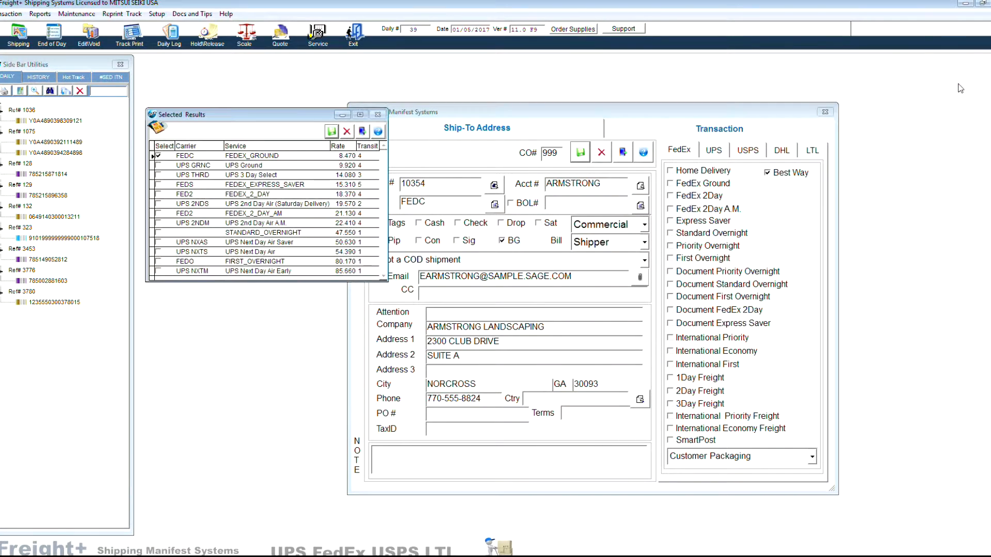
pyautogui.moveTo(281, 118); pyautogui.dragTo(428, 127)
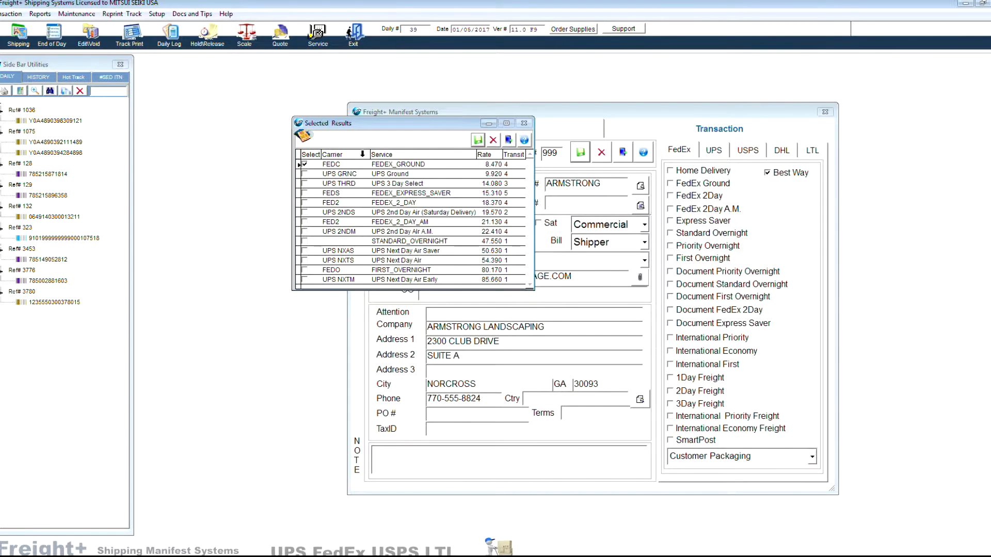
pyautogui.click(477, 140)
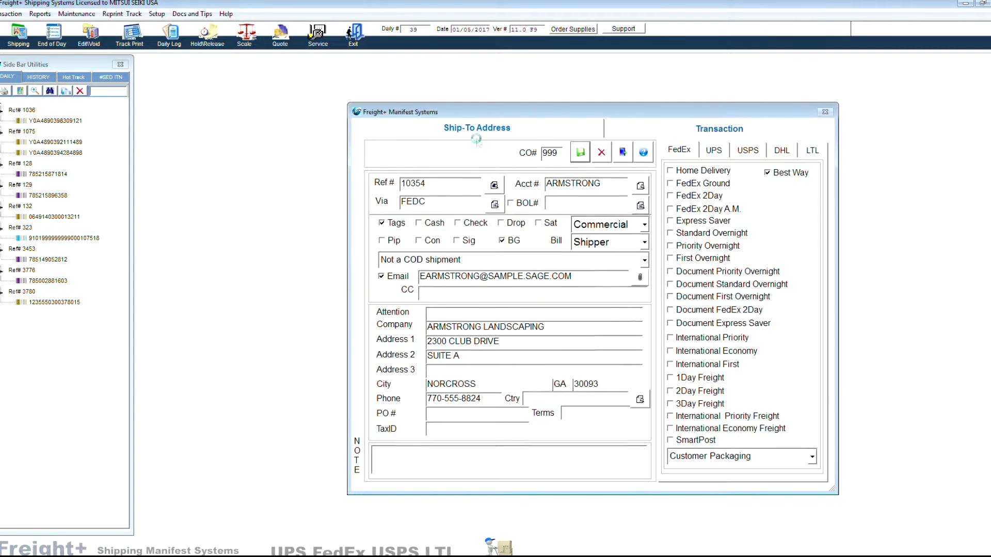
# Process the FedEx Ground shipment with a package weight of 3 lbs and cancel printing its shipping tags.
pyautogui.press('Tab')
pyautogui.press('Tab')
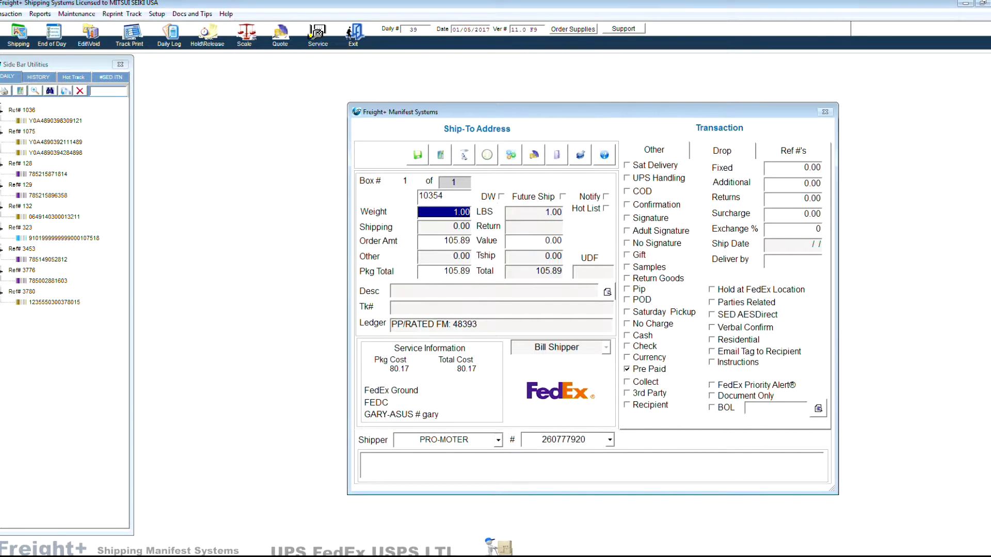
pyautogui.write('3')
pyautogui.press('Tab')
pyautogui.click(416, 155)
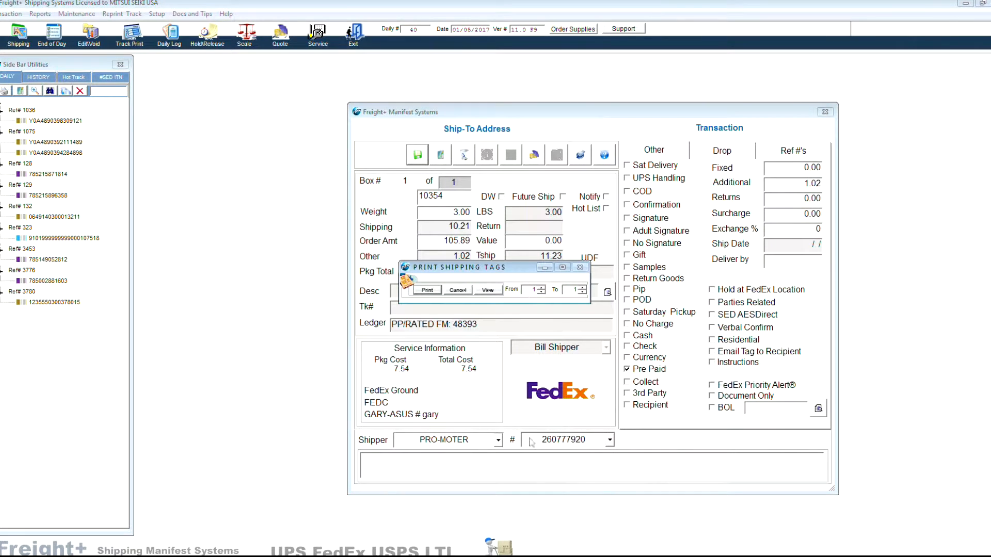
pyautogui.click(458, 290)
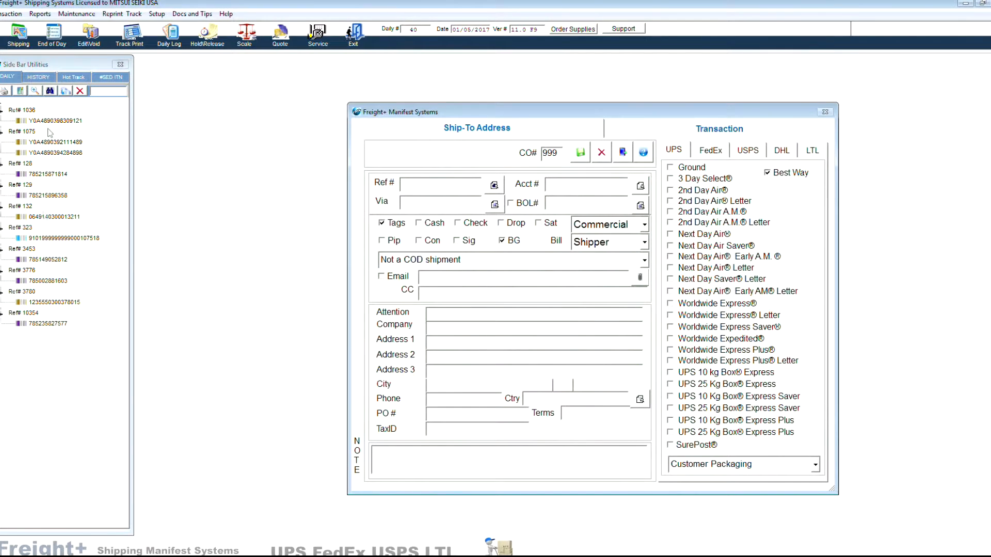
# Examine the package-level item detail of the newly processed Armstrong Landscaping FedEx shipment.
pyautogui.click(39, 326)
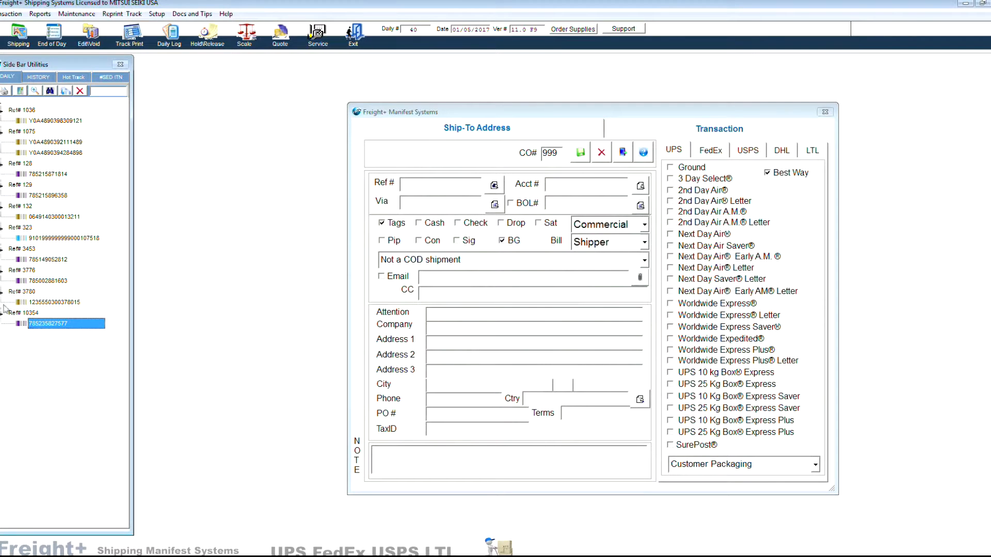
pyautogui.click(36, 91)
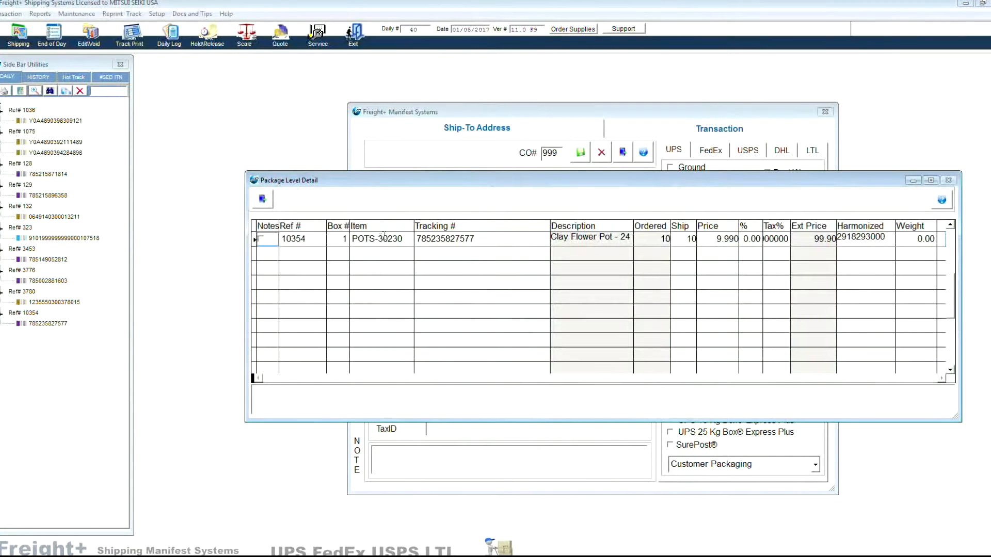
pyautogui.click(262, 198)
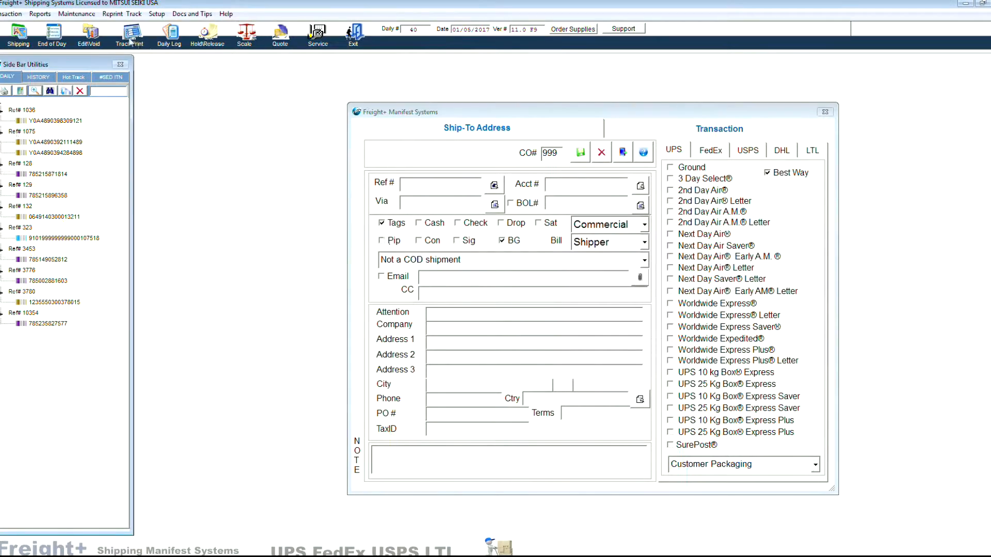
# Open Track and Print and search the daily shipments for the Armstrong Landscaping order's reference number.
pyautogui.click(131, 36)
pyautogui.click(268, 183)
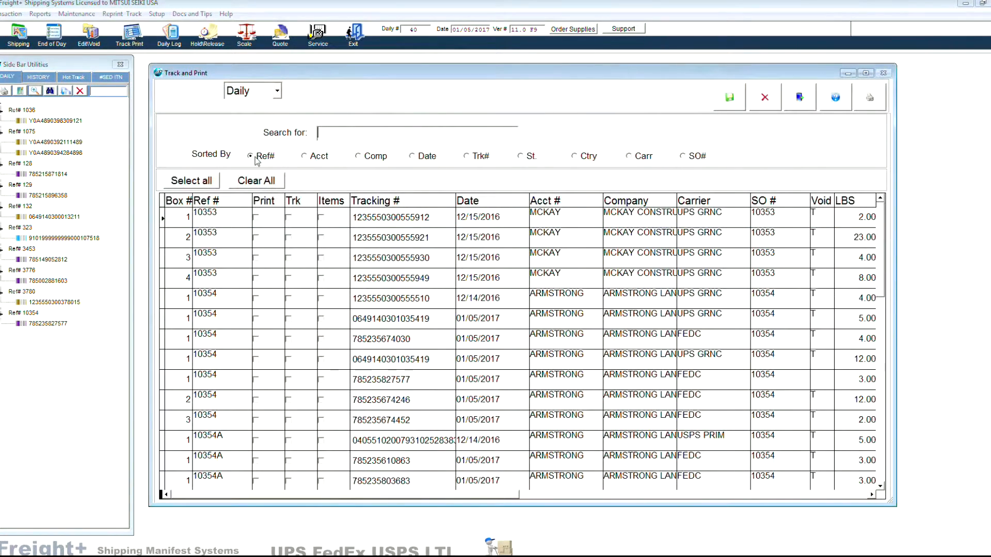
pyautogui.write('10354')
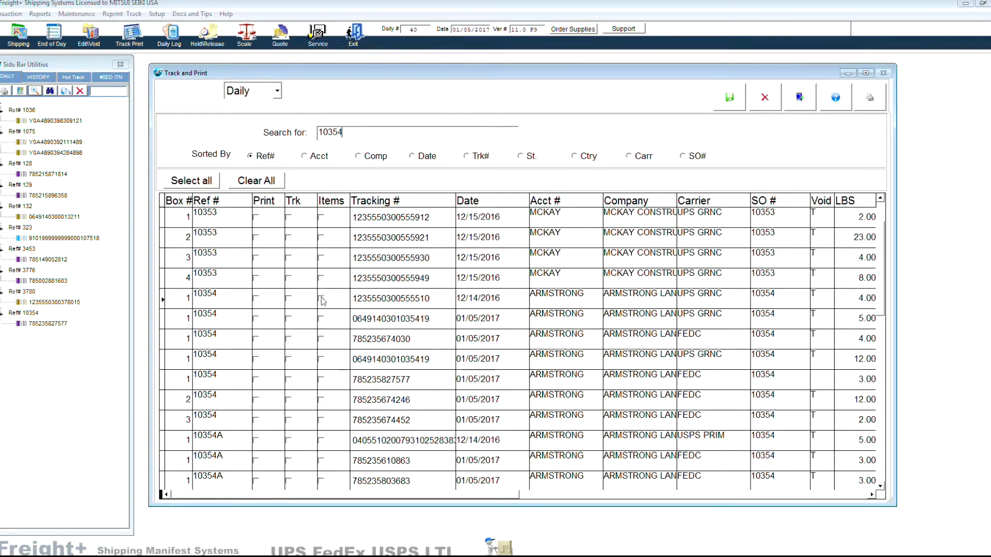
# Track the Armstrong Landscaping UPS package dated 12/14/2016 on the UPS website and close the tracking page.
pyautogui.click(290, 298)
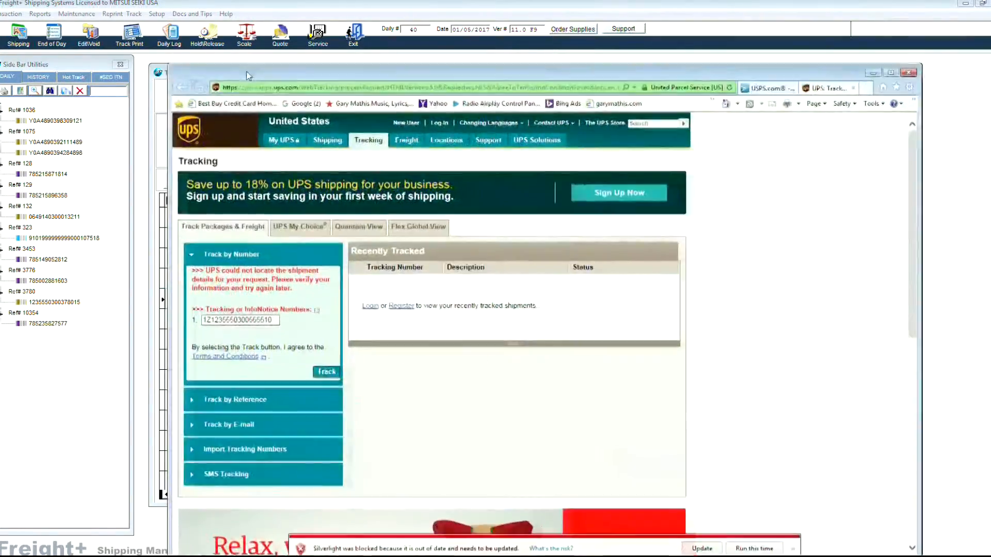
pyautogui.moveTo(246, 71); pyautogui.dragTo(262, 29)
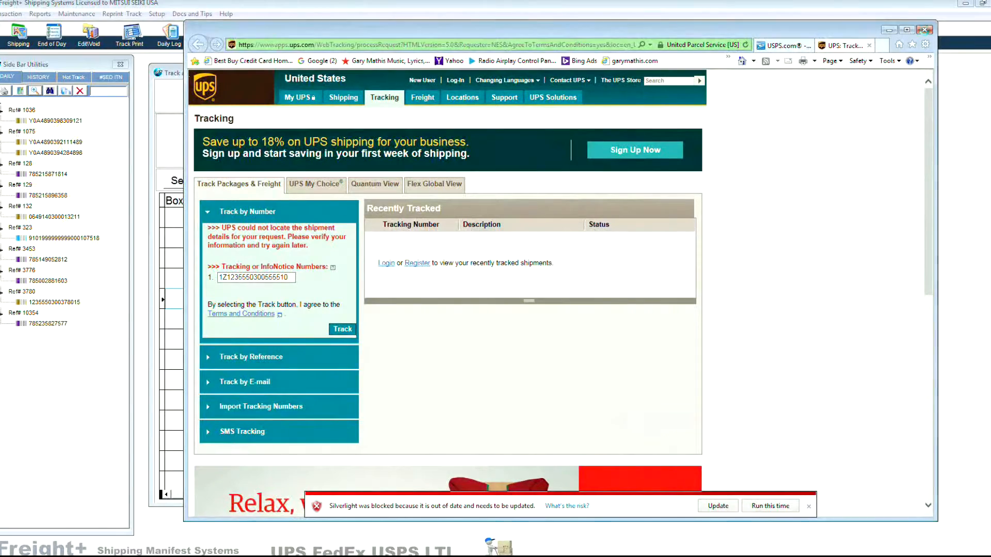
pyautogui.click(924, 30)
pyautogui.click(546, 282)
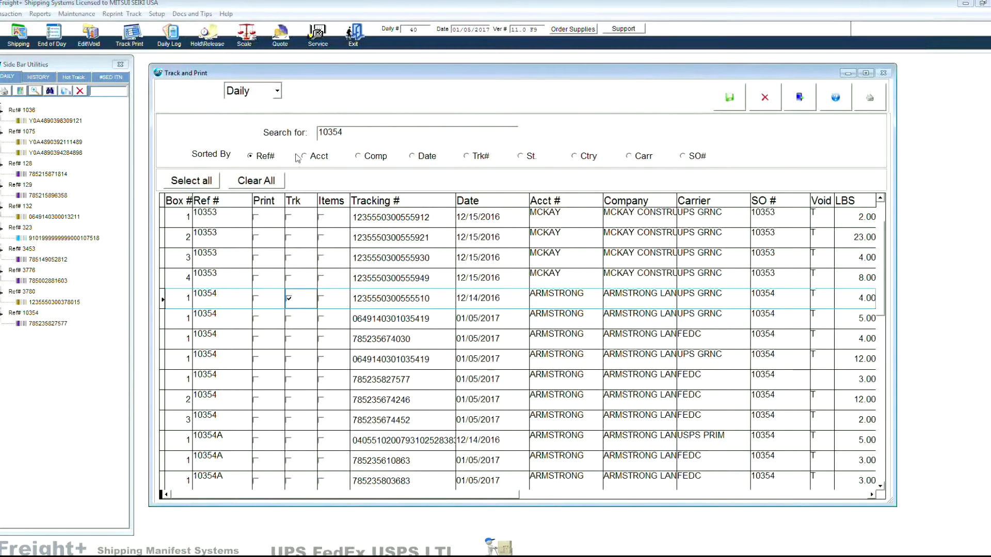
# Check the Daily and History choices for the tracked shipment list and keep Daily.
pyautogui.click(276, 91)
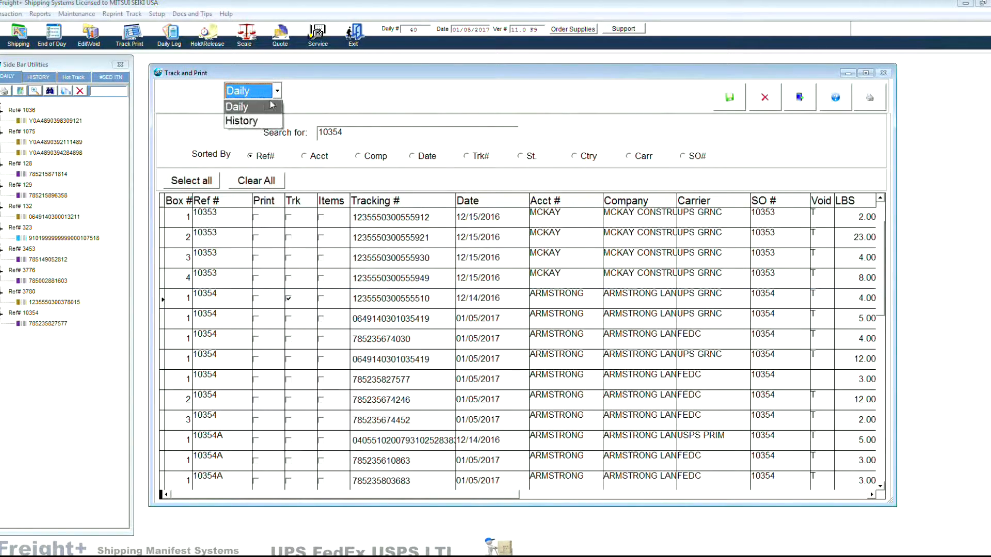
pyautogui.click(271, 105)
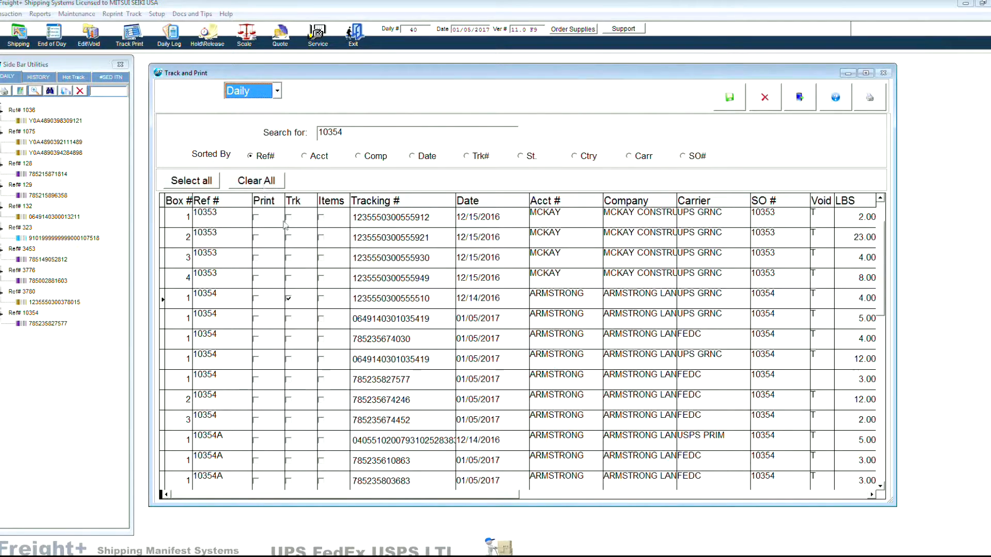
# View the package-level item detail for the Armstrong Landscaping shipment in the daily list and close Track and Print.
pyautogui.doubleClick(325, 306)
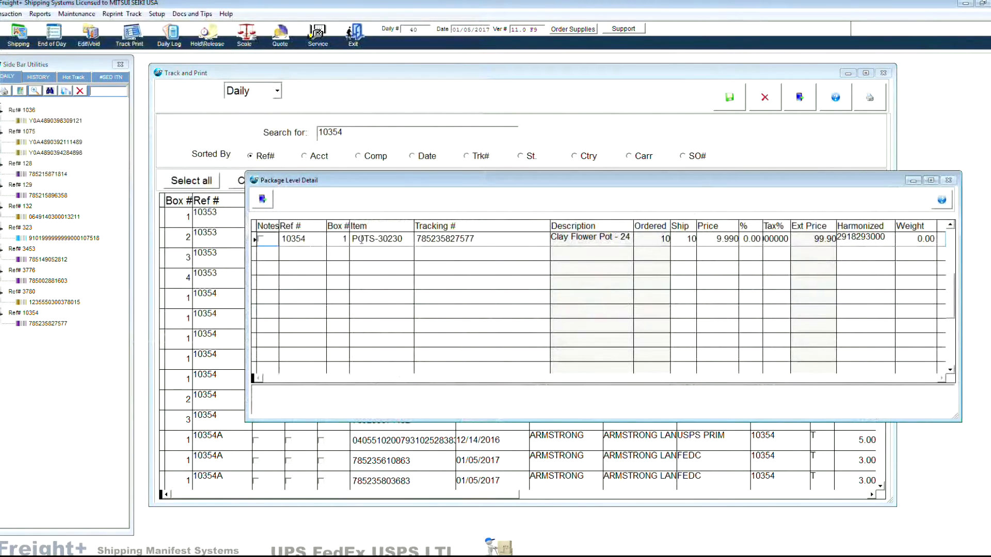
pyautogui.click(263, 199)
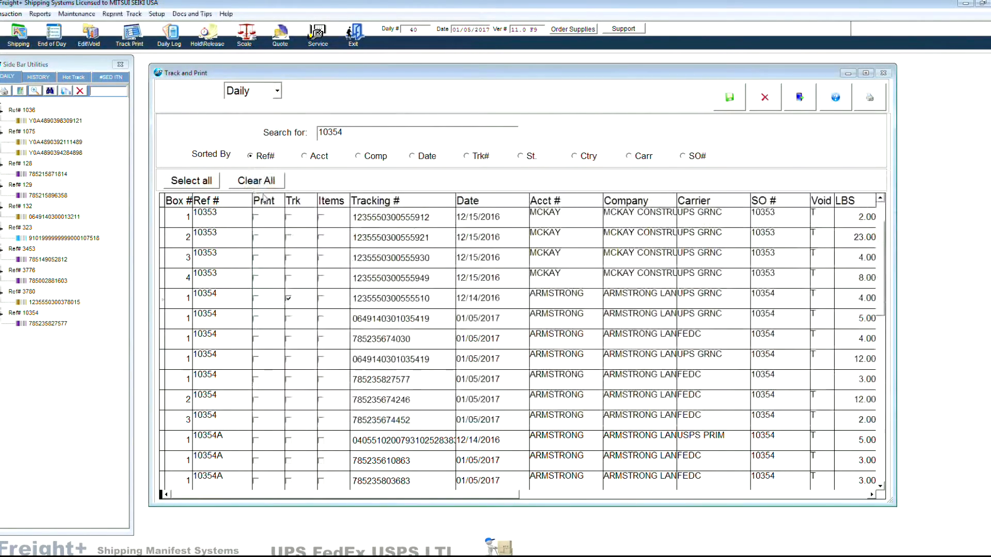
pyautogui.click(799, 100)
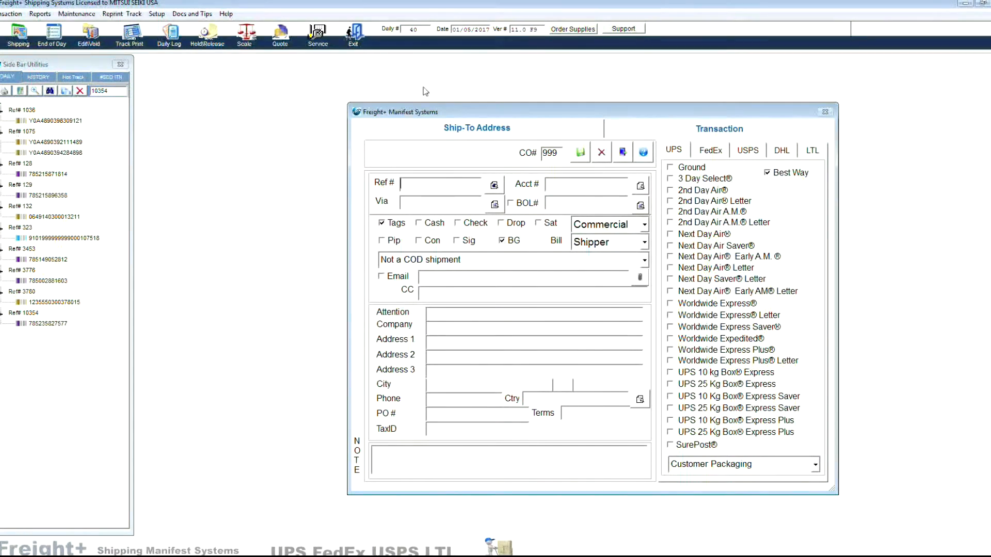
# Exit Freight+ and review the shipping and tracking entries in the customer note of the Armstrong Landscaping sales order in Sage 50.
pyautogui.click(352, 35)
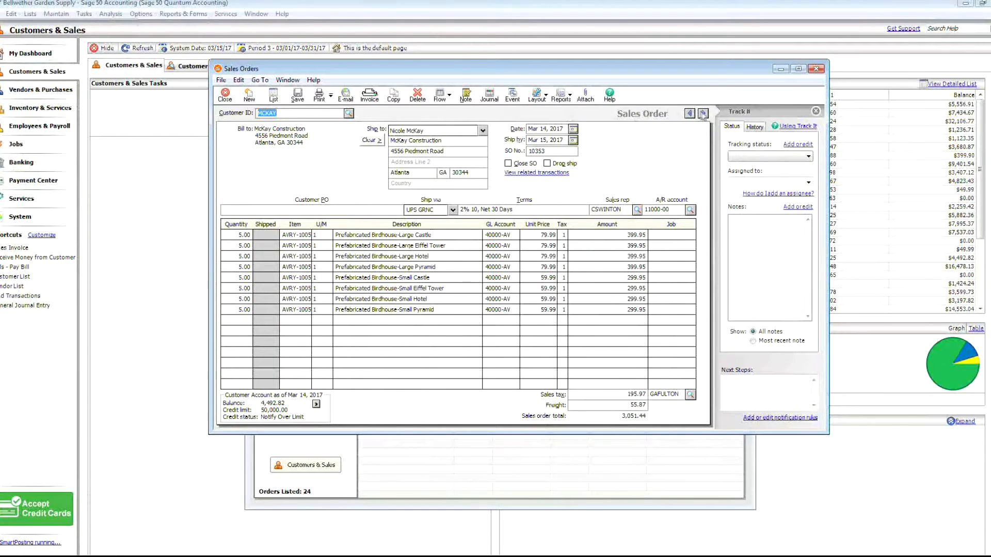
pyautogui.click(702, 114)
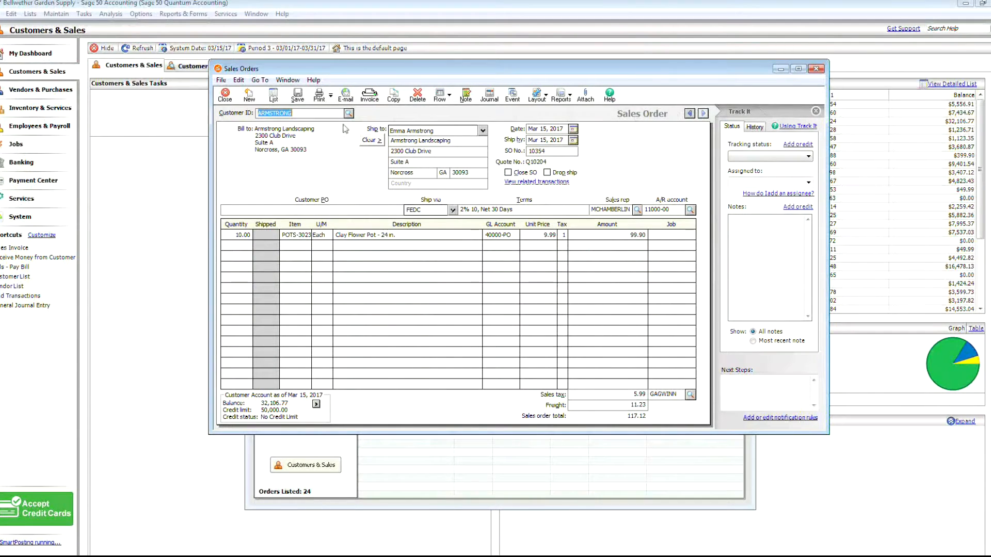
pyautogui.click(465, 95)
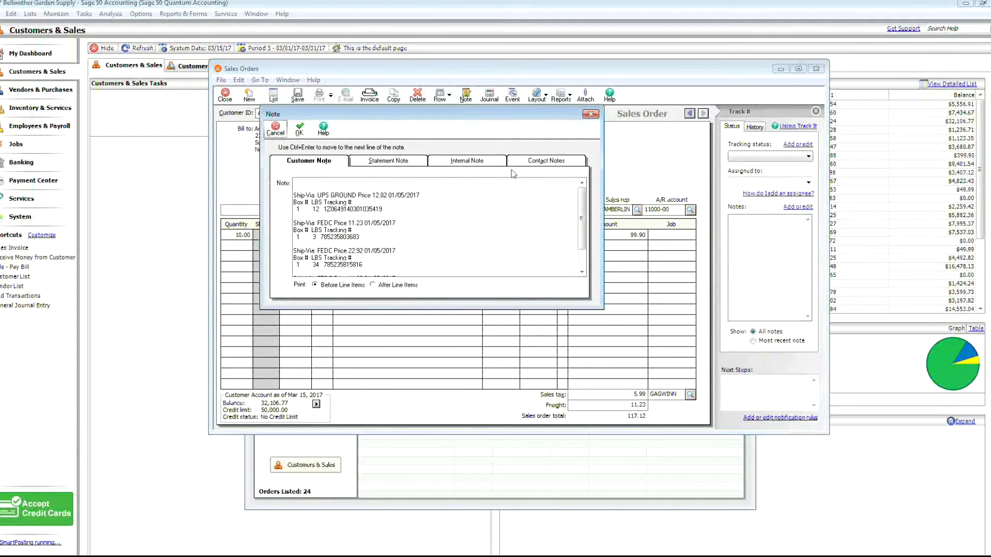
pyautogui.moveTo(582, 221); pyautogui.dragTo(579, 241)
pyautogui.click(590, 113)
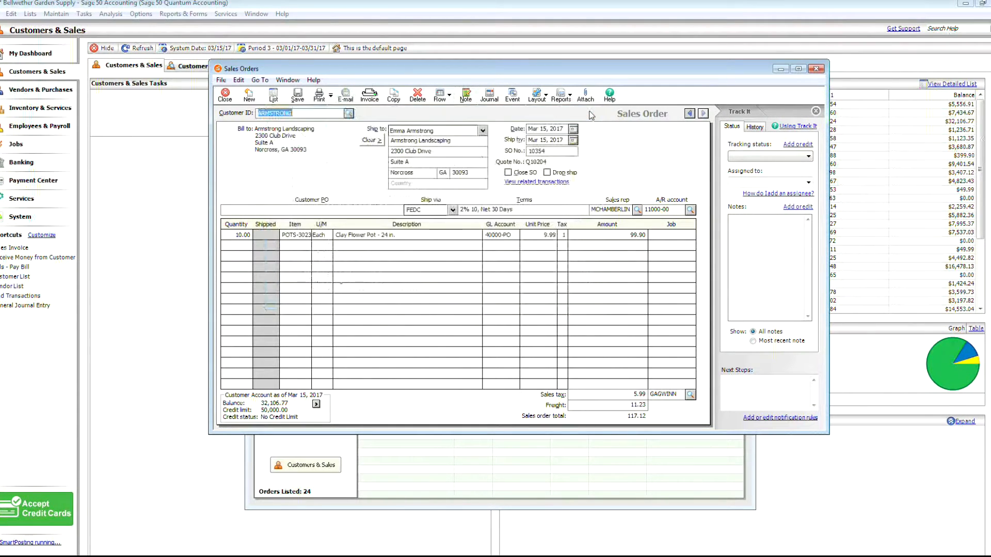